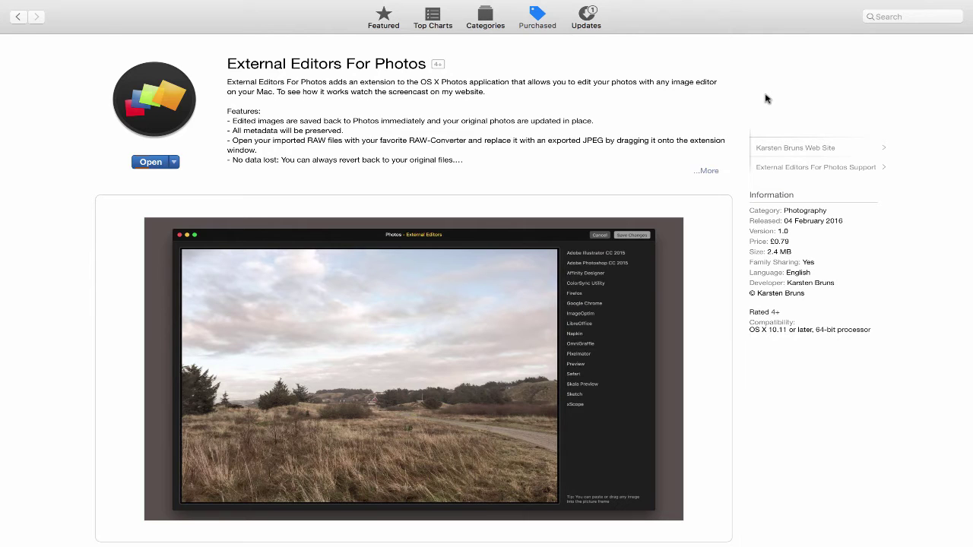
# Step: Move from the Mac App Store to the full-screen Photos All Photos grid of 48 pictures
pyautogui.hotkey('ctrl', 'Right')
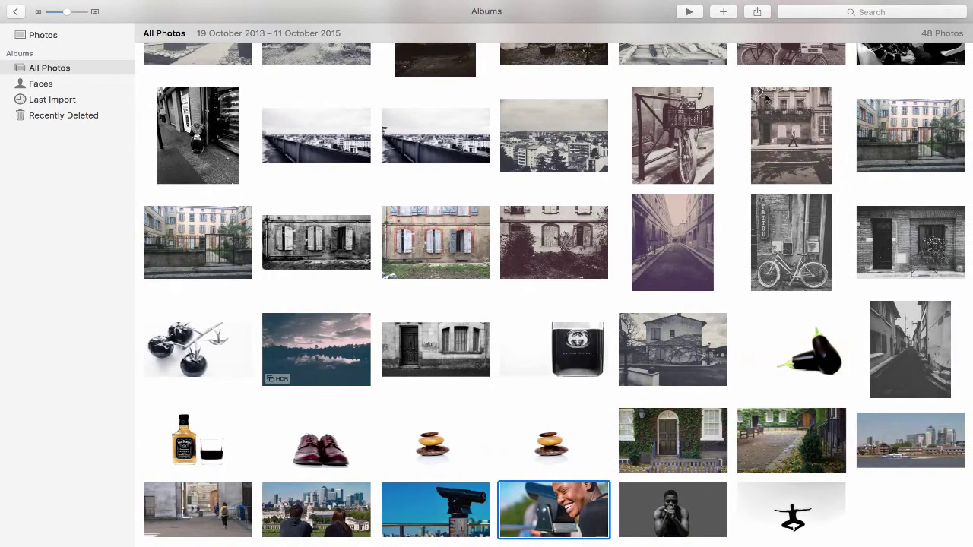
# Step: Send the laughing woman's photo to Affinity Photo through Edit > Extensions > External Editors
pyautogui.moveTo(662, 413)
pyautogui.doubleClick(558, 513)
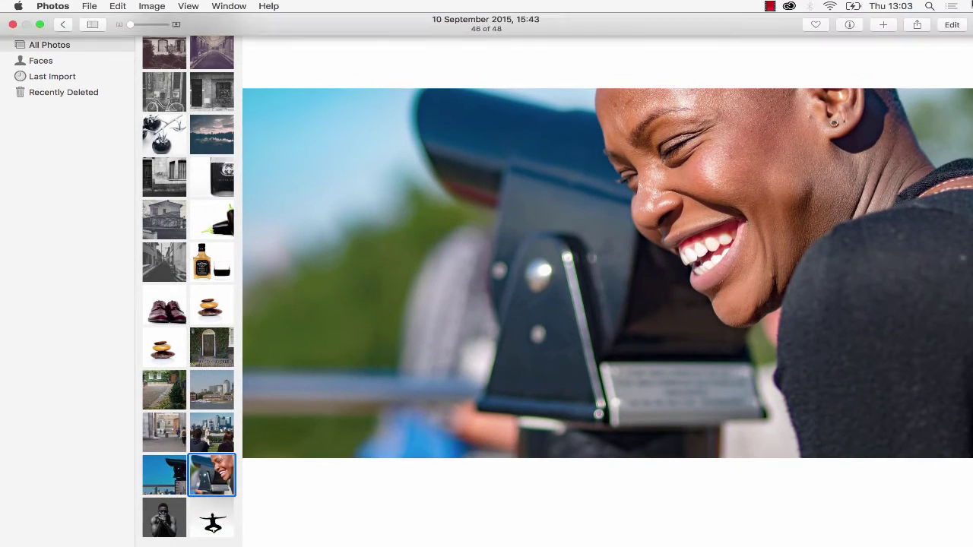
pyautogui.click(950, 25)
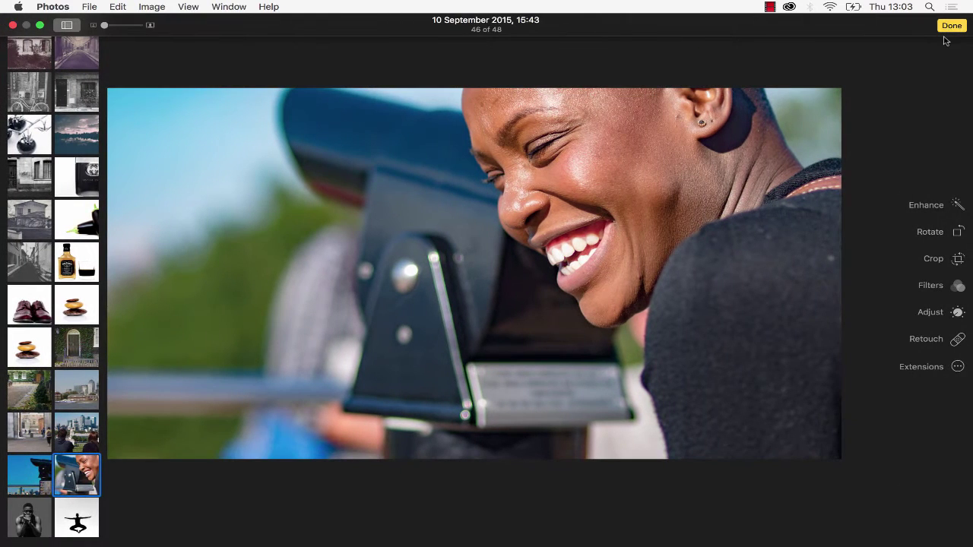
pyautogui.click(959, 367)
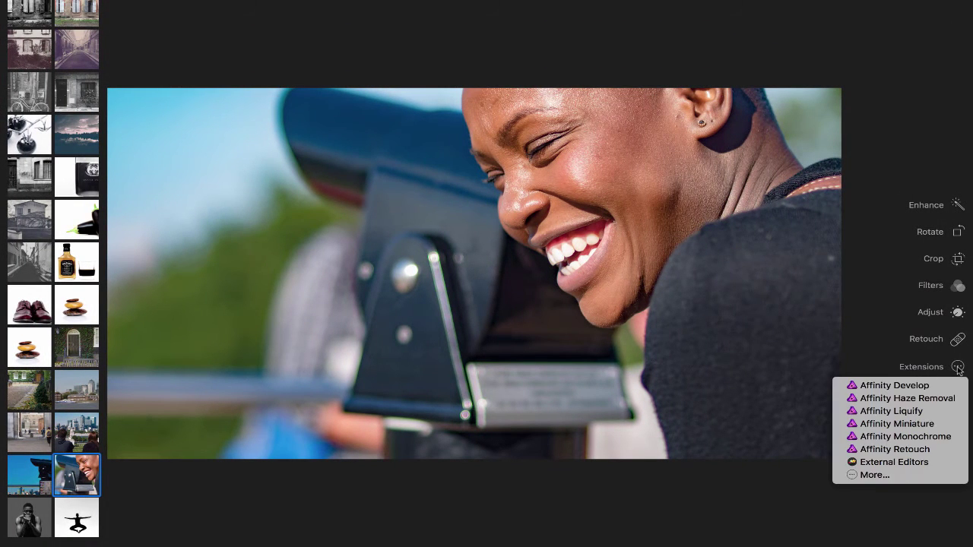
pyautogui.click(902, 465)
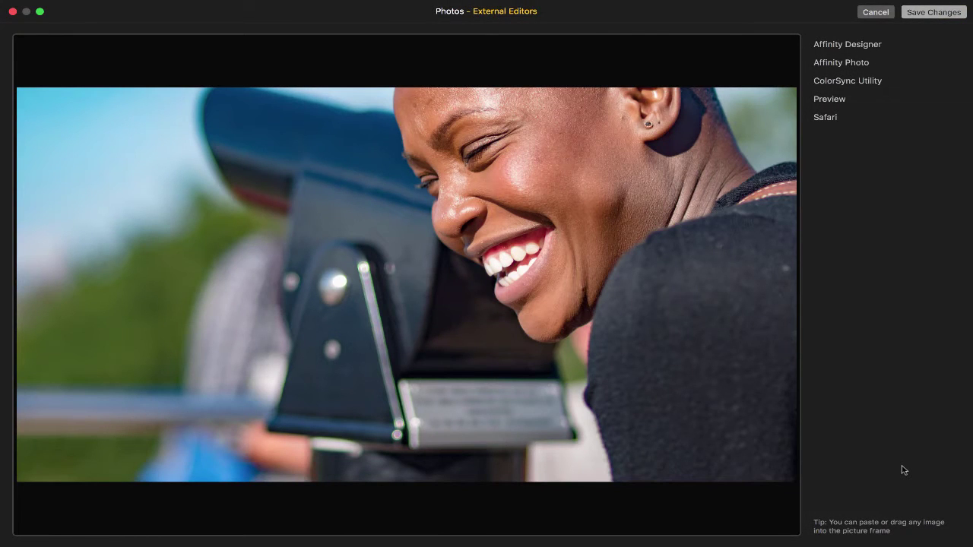
pyautogui.click(849, 67)
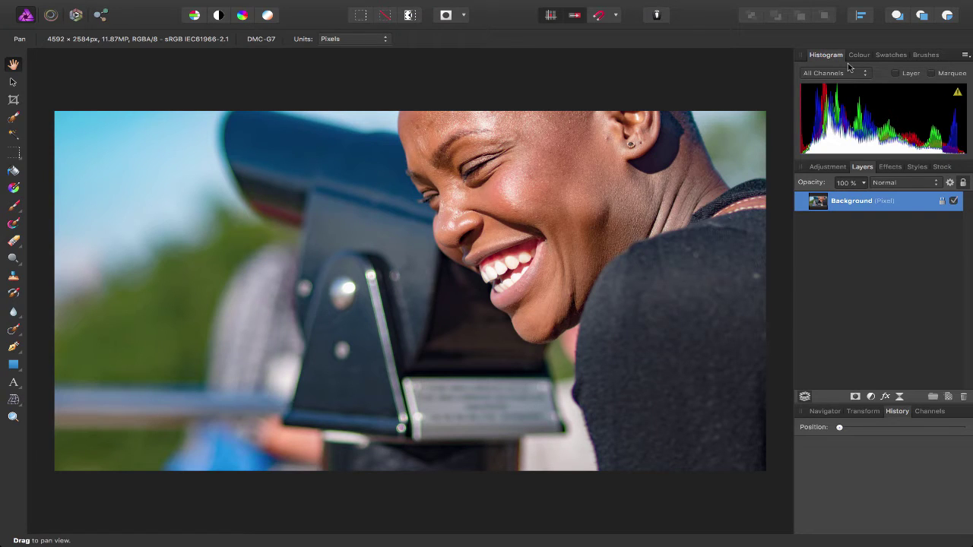
# Step: Choose the Inpainting Brush and set its hardness to 0 %
pyautogui.click(16, 332)
pyautogui.click(82, 375)
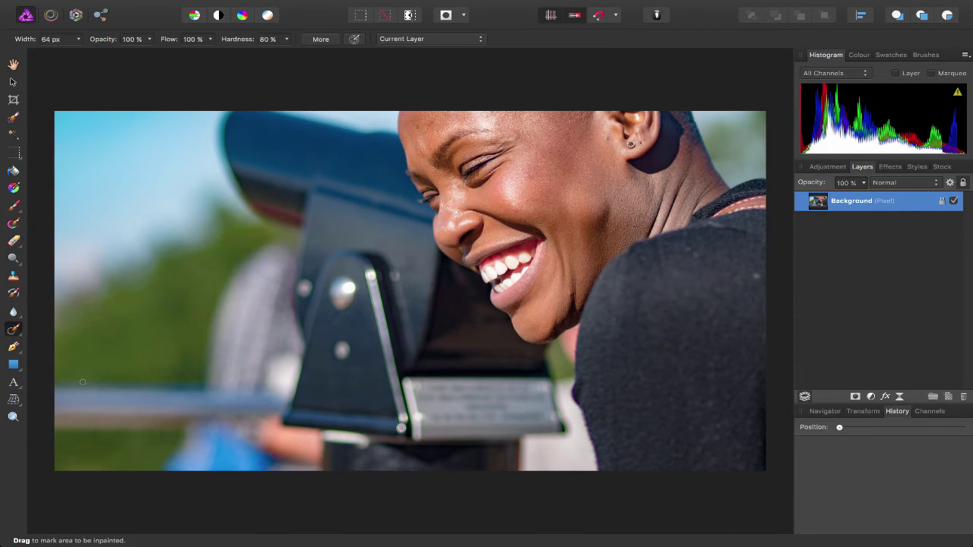
pyautogui.scroll(1, 427, 327)
pyautogui.scroll(10, 426, 327)
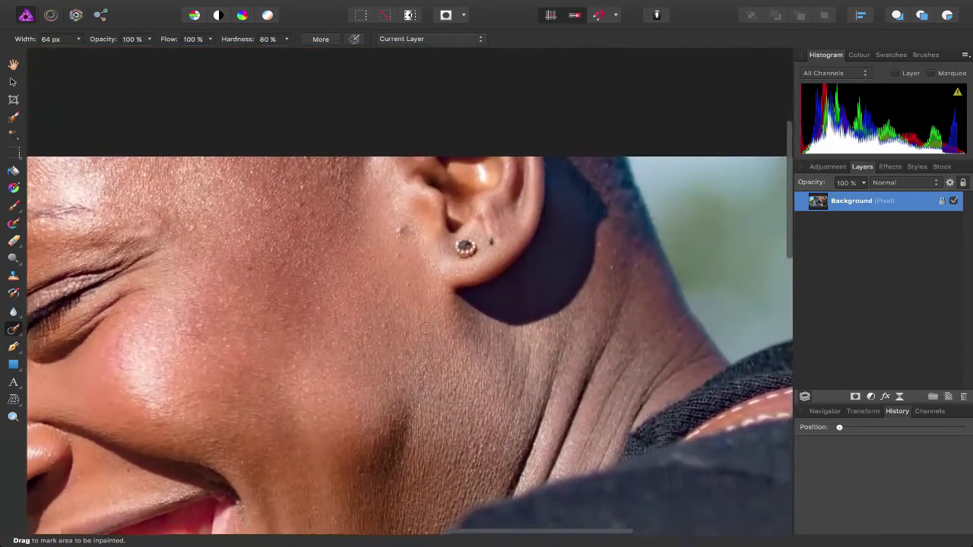
pyautogui.scroll(2, 426, 326)
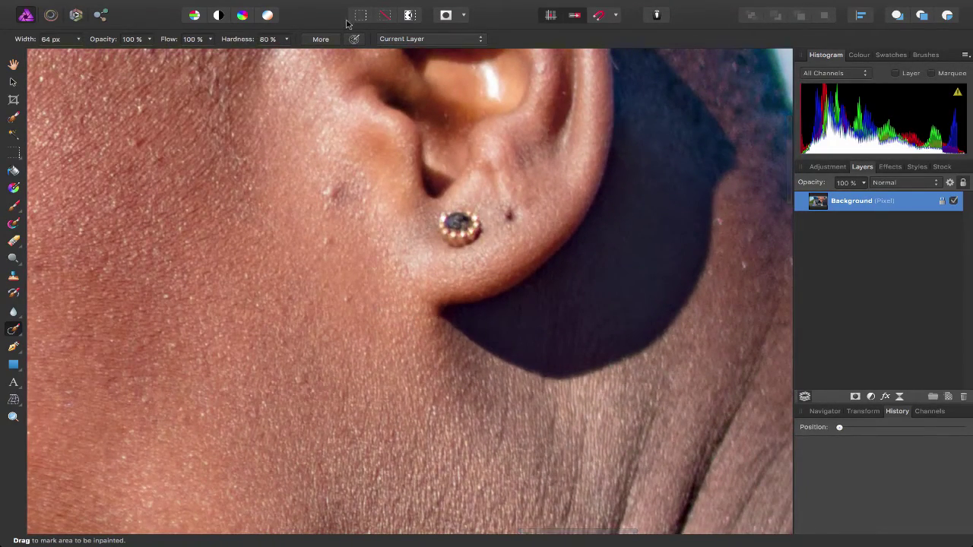
pyautogui.click(287, 38)
pyautogui.moveTo(286, 54); pyautogui.dragTo(148, 62)
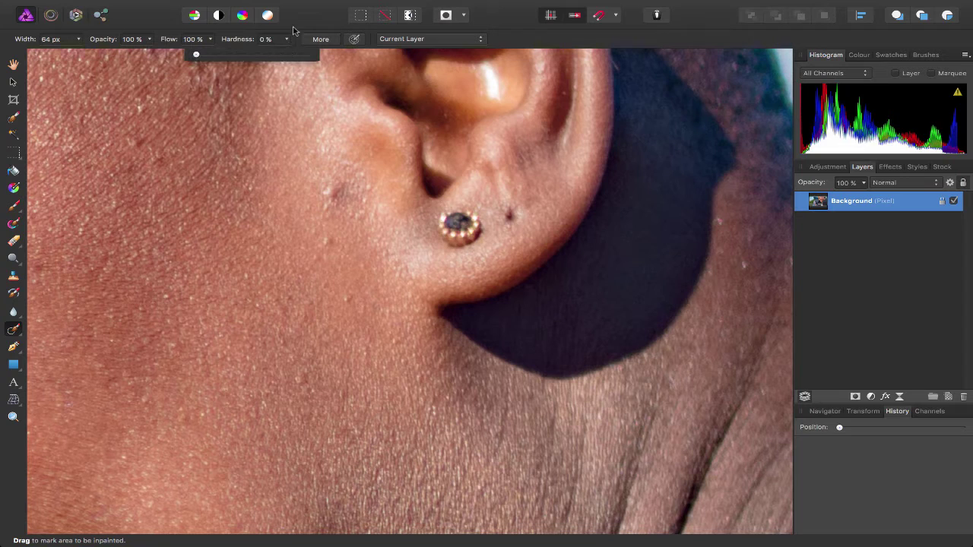
# Step: Inpaint away the earring and nearby spot with a ~128 px brush, then enter the Develop persona
pyautogui.click(449, 226)
pyautogui.press(']')
pyautogui.press(']')
pyautogui.press(']')
pyautogui.press(']')
pyautogui.press(']')
pyautogui.press(']')
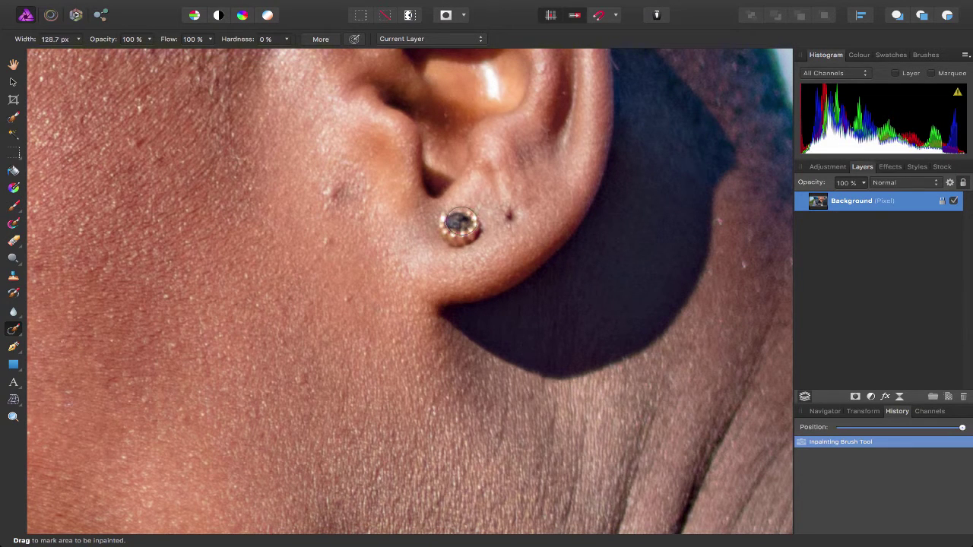
pyautogui.click(459, 221)
pyautogui.moveTo(502, 217); pyautogui.dragTo(462, 265)
pyautogui.hotkey('ctrl', '0')
pyautogui.press('h')
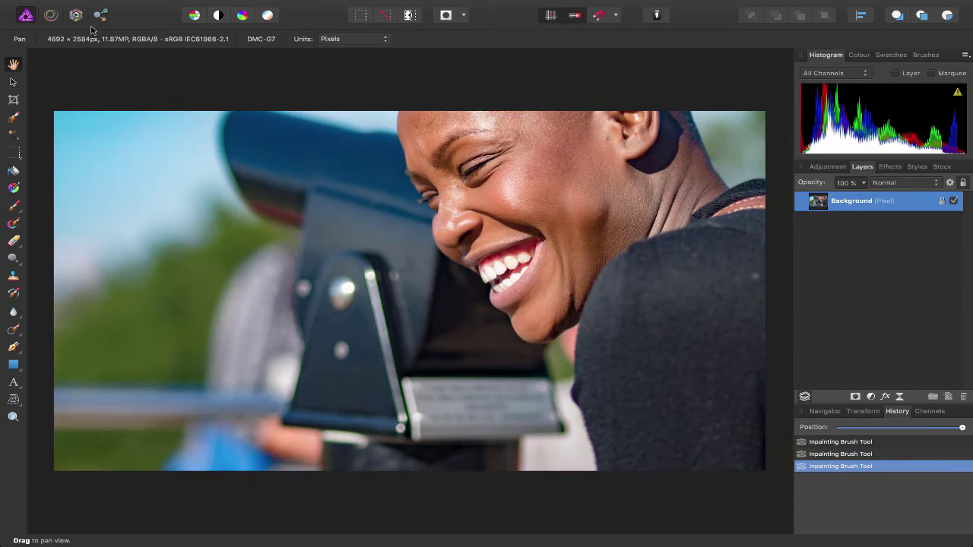
pyautogui.click(75, 15)
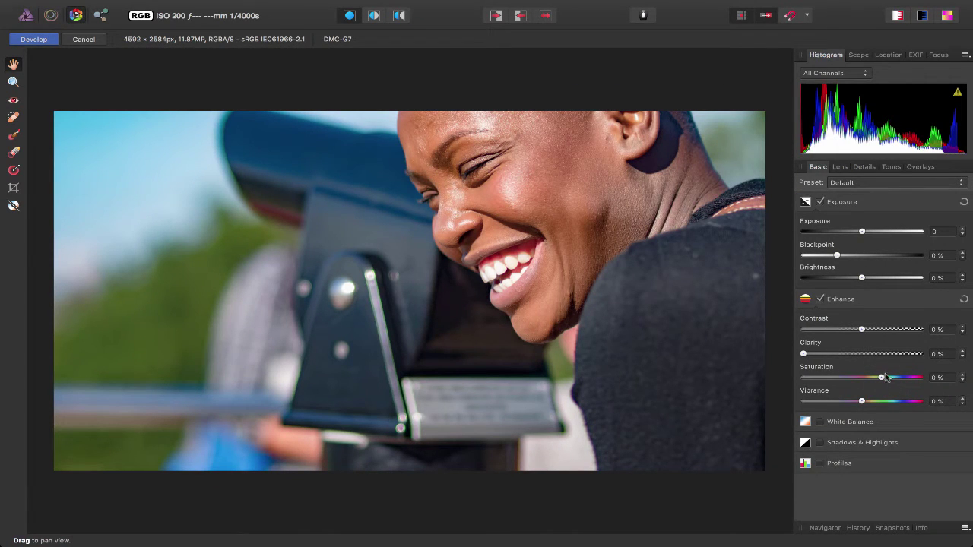
# Step: Develop the portrait with Saturation -100 % and Blackpoint 16 %
pyautogui.moveTo(880, 377); pyautogui.dragTo(795, 388)
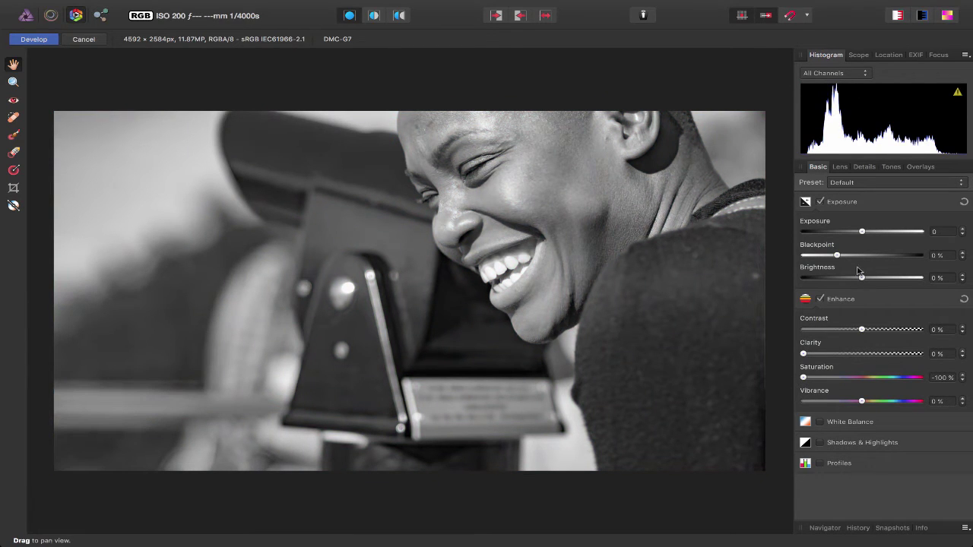
pyautogui.moveTo(837, 255); pyautogui.dragTo(890, 258)
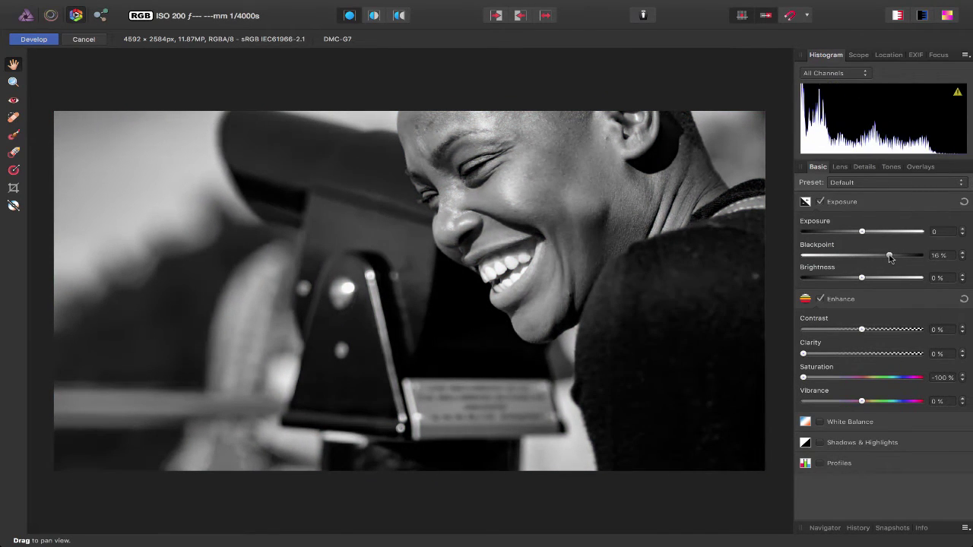
pyautogui.click(32, 40)
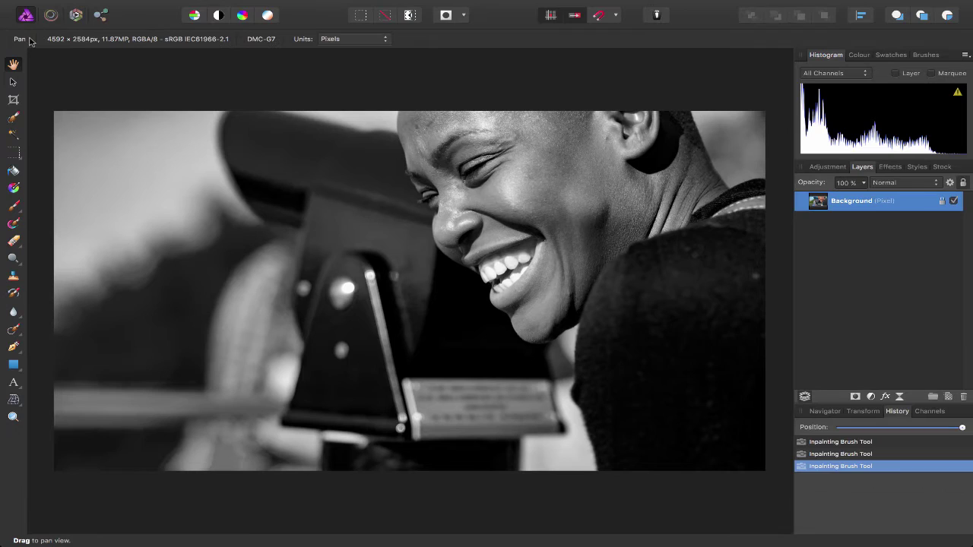
# Step: Save the edited photo and quit Affinity Photo
pyautogui.click(121, 7)
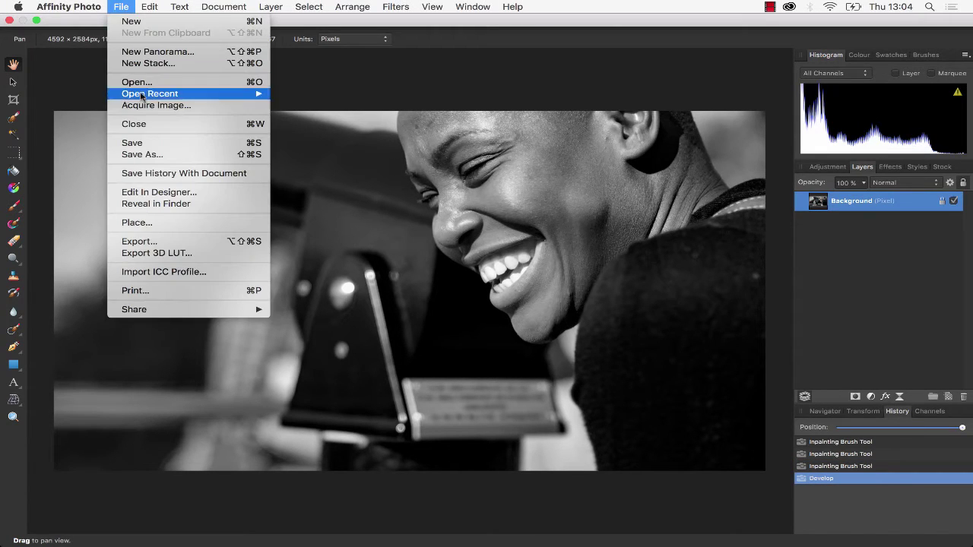
pyautogui.click(150, 143)
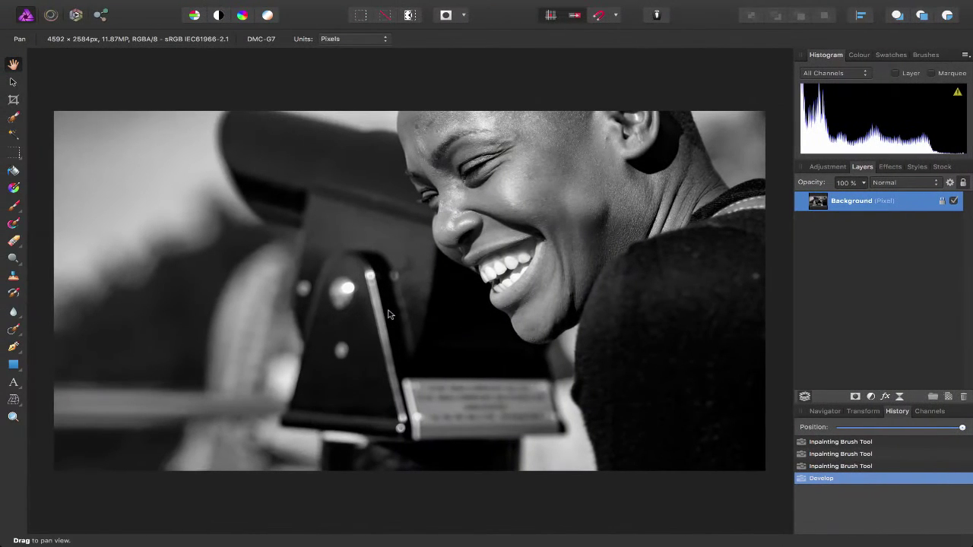
pyautogui.click(82, 7)
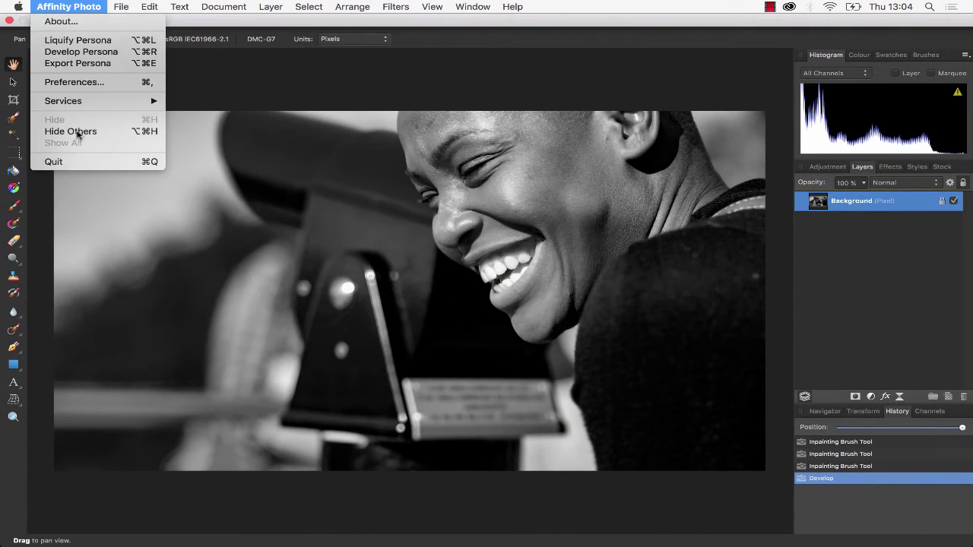
pyautogui.click(87, 159)
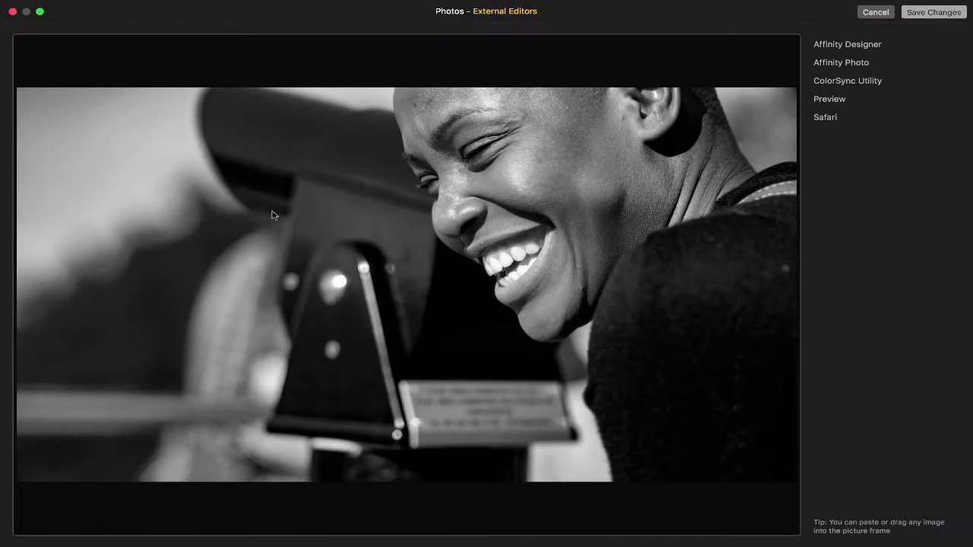
# Step: Save the black-and-white edit into Photos, click Done, and reopen the photo for editing
pyautogui.click(933, 13)
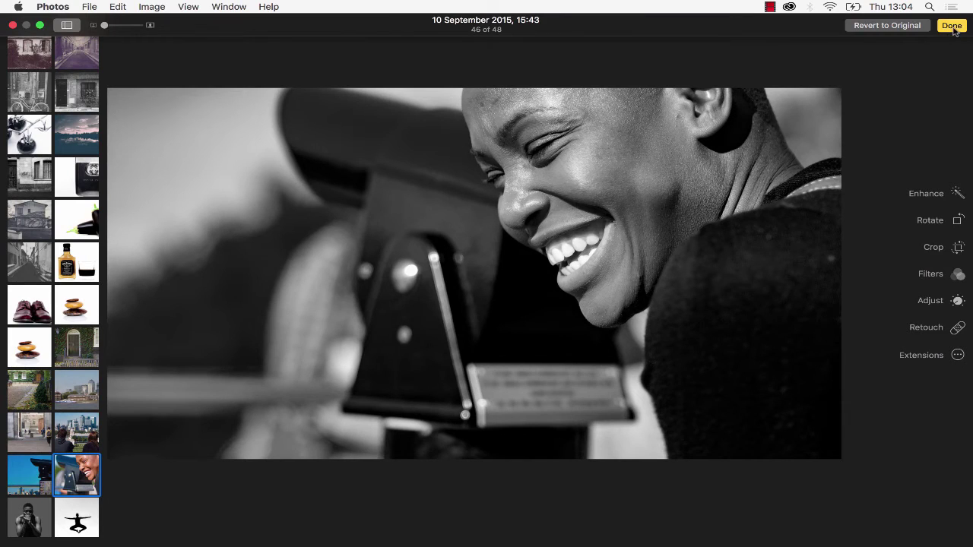
pyautogui.click(952, 25)
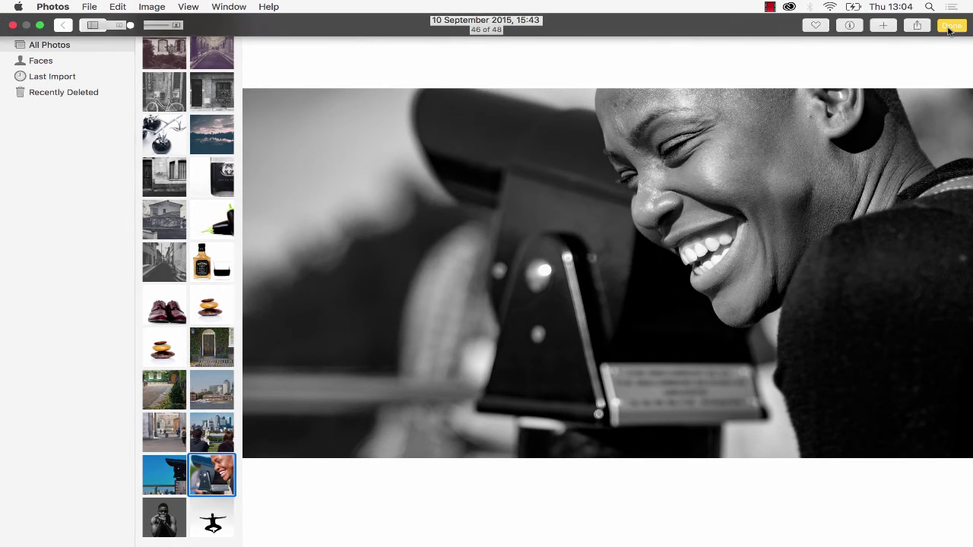
pyautogui.click(950, 27)
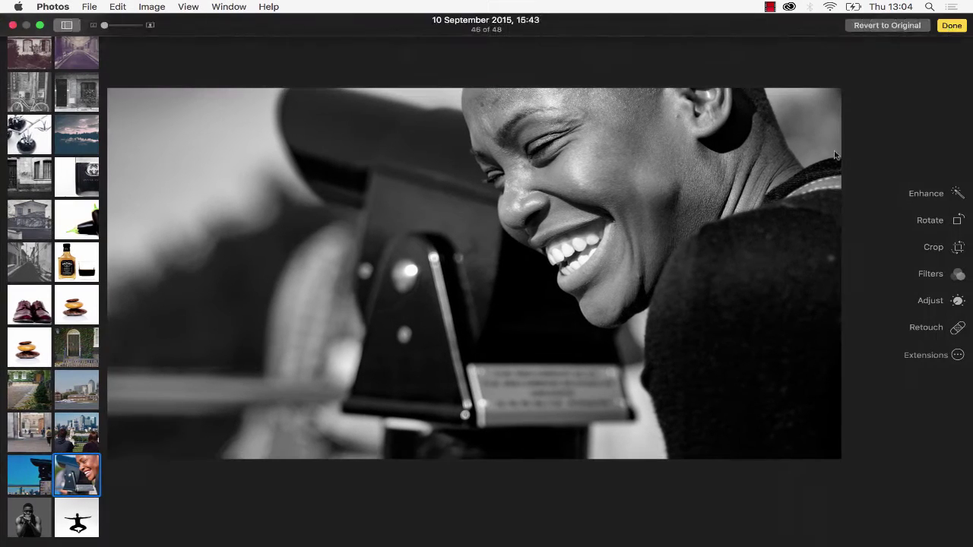
# Step: Restore the portrait's original colour, finish editing, and go back to All Photos
pyautogui.click(887, 27)
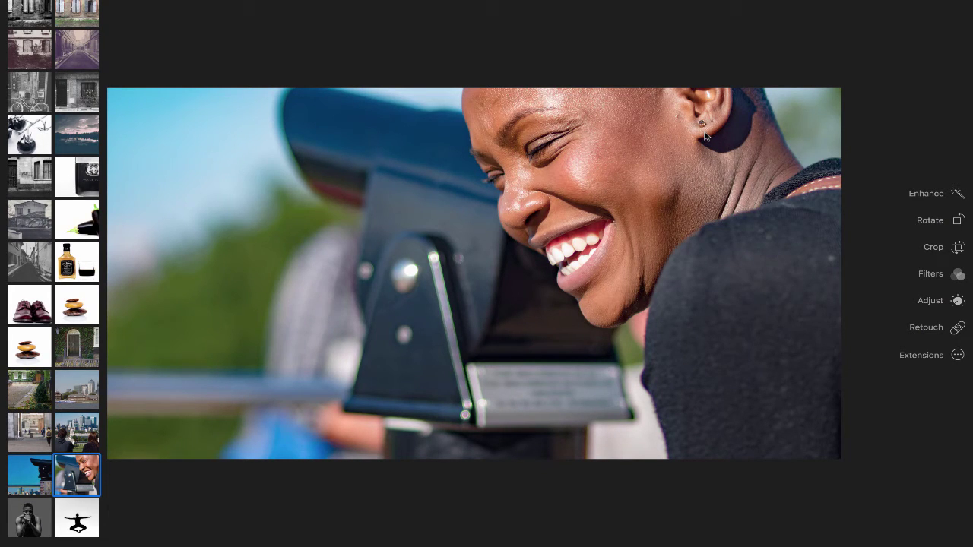
pyautogui.moveTo(802, 4)
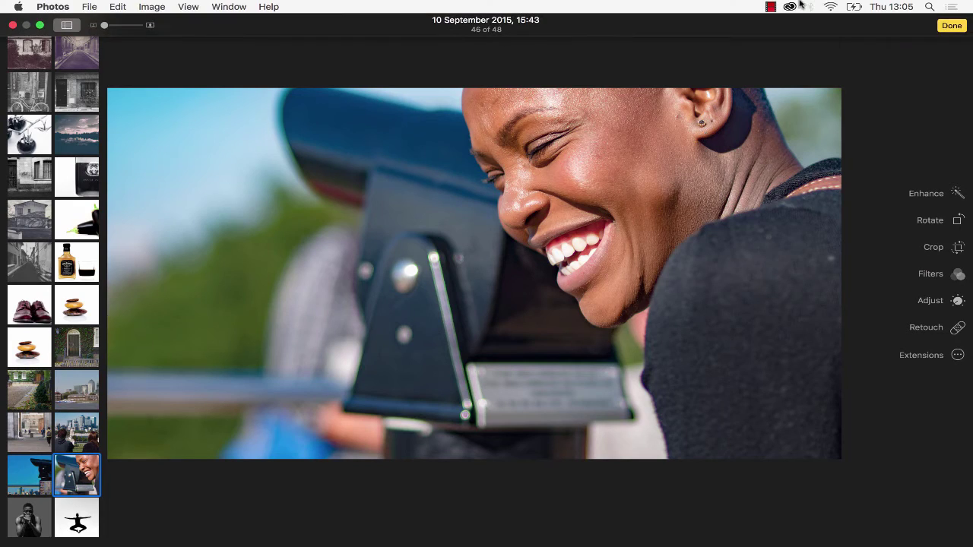
pyautogui.click(956, 26)
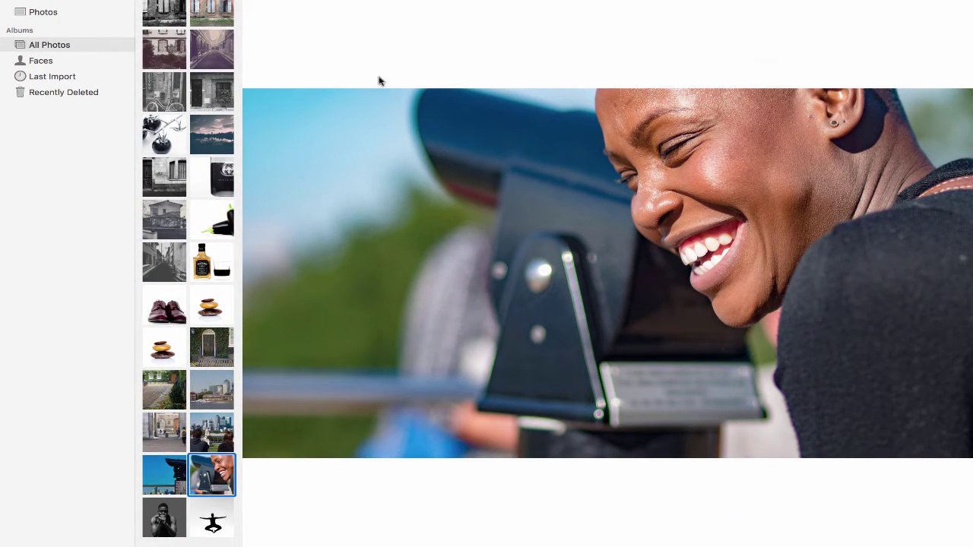
pyautogui.click(64, 26)
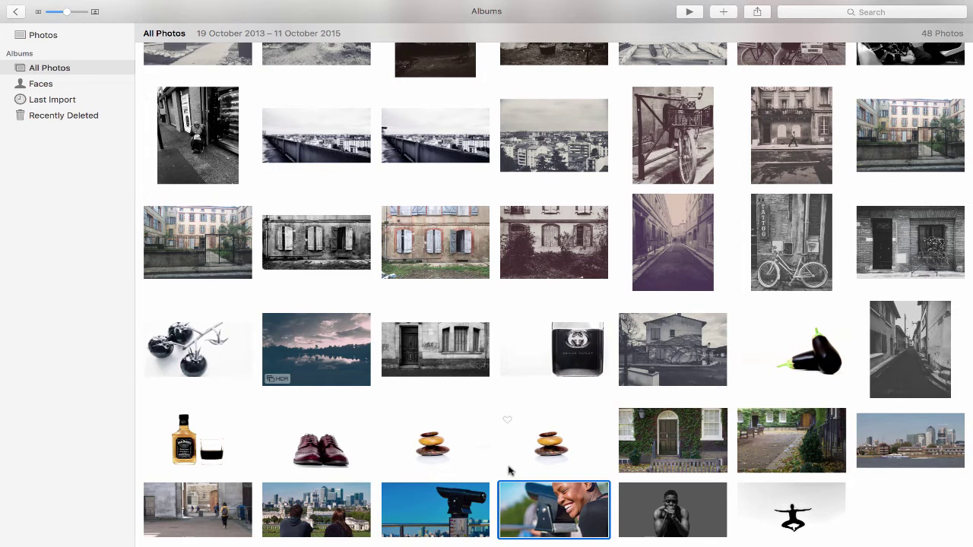
pyautogui.rightClick(536, 506)
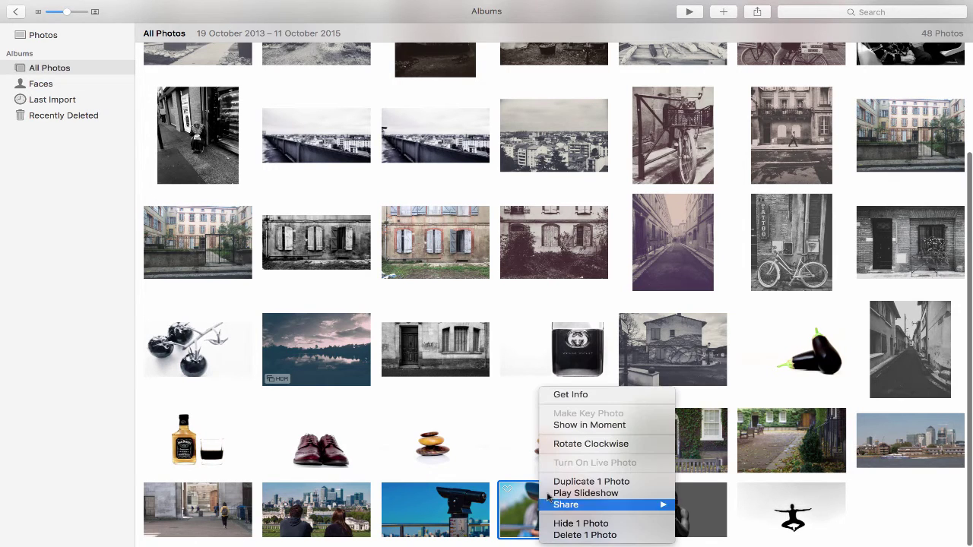
pyautogui.click(593, 403)
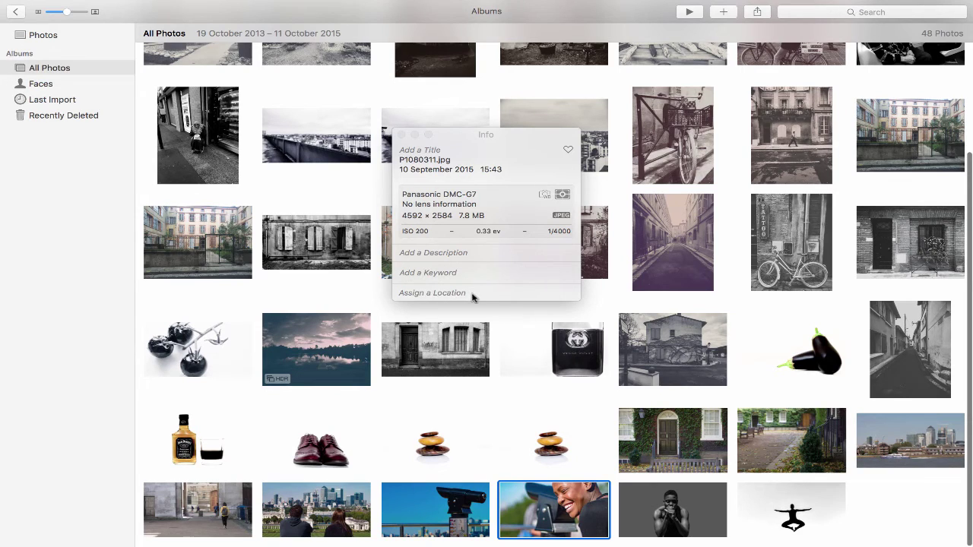
pyautogui.click(400, 135)
pyautogui.press('Right')
pyautogui.press('Right')
pyautogui.click(536, 514)
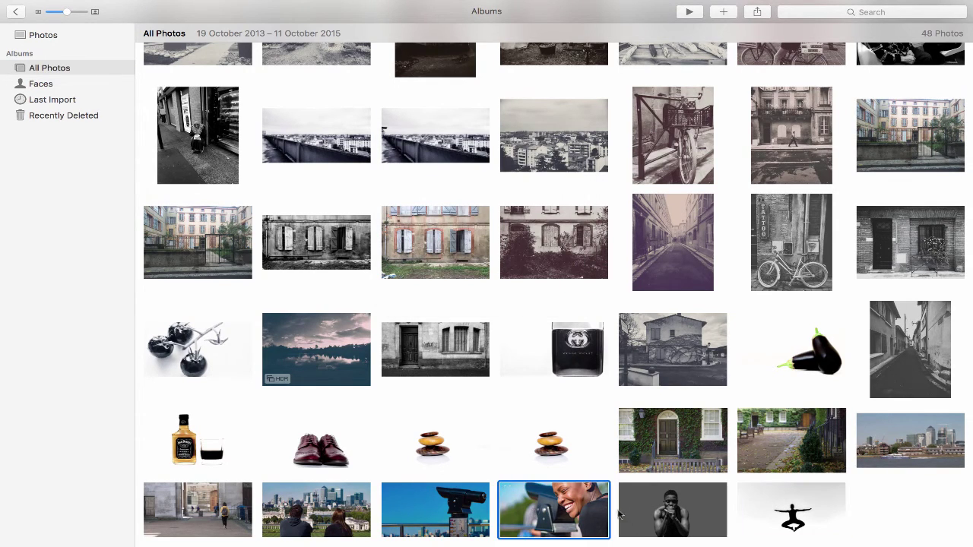
# Step: Select the five portrait photos and open their shared Get Info panel
pyautogui.click(639, 522)
pyautogui.scroll(3, 568, 407)
pyautogui.click(456, 88)
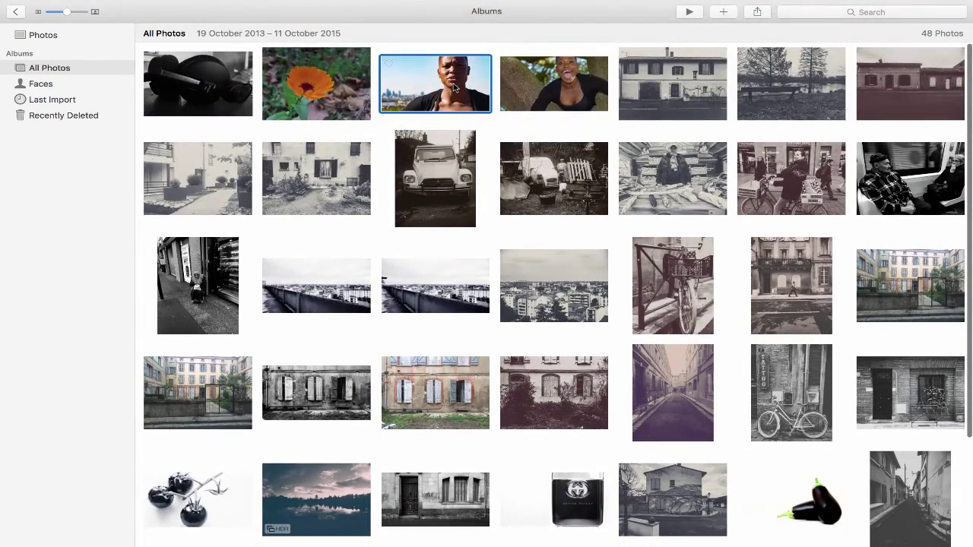
pyautogui.keyDown('super'); pyautogui.click(536, 88); pyautogui.keyUp('super')
pyautogui.scroll(-3, 786, 542)
pyautogui.keyDown('super'); pyautogui.click(764, 513); pyautogui.keyUp('super')
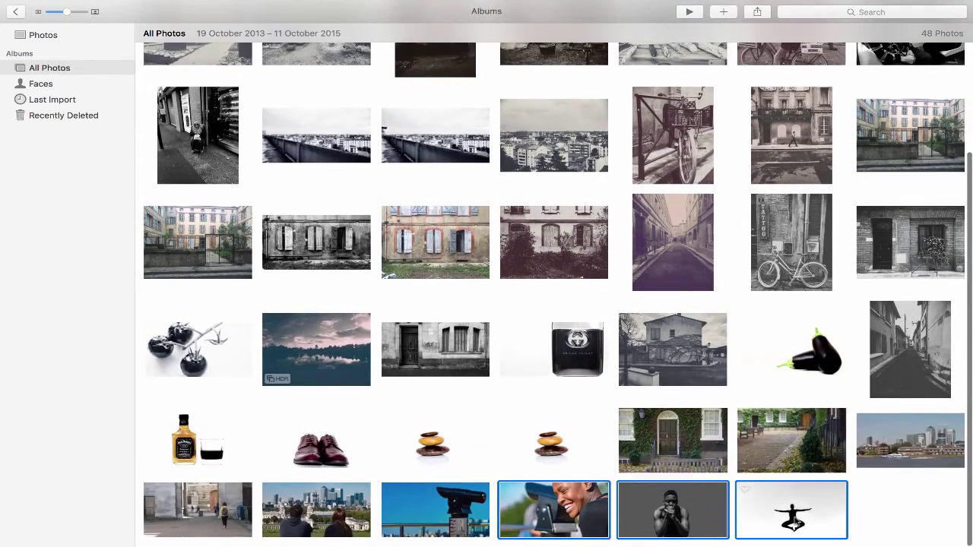
pyautogui.rightClick(791, 521)
pyautogui.click(826, 405)
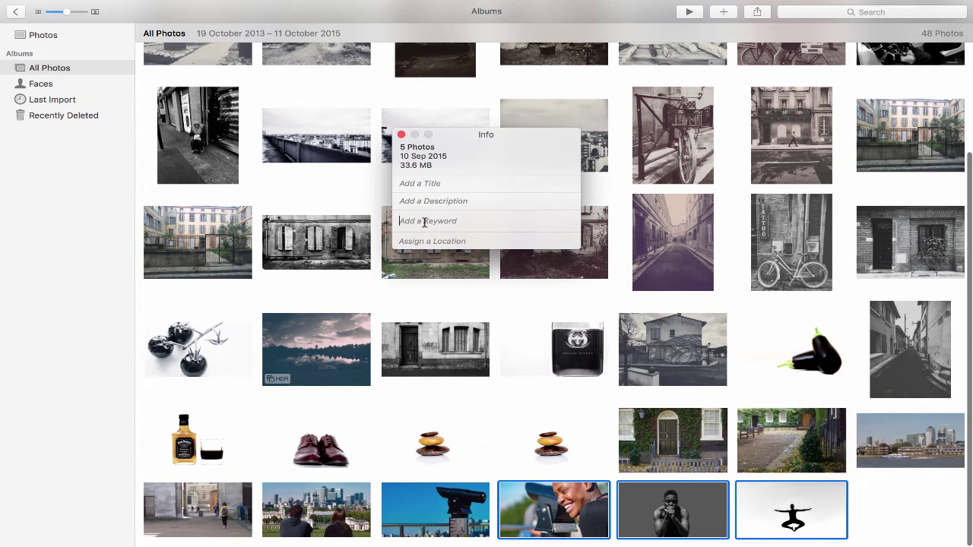
# Step: Add the model's name and 'Model' as keywords to the five photos
pyautogui.write('Anna-Kay')
pyautogui.press('Return')
pyautogui.write('M')
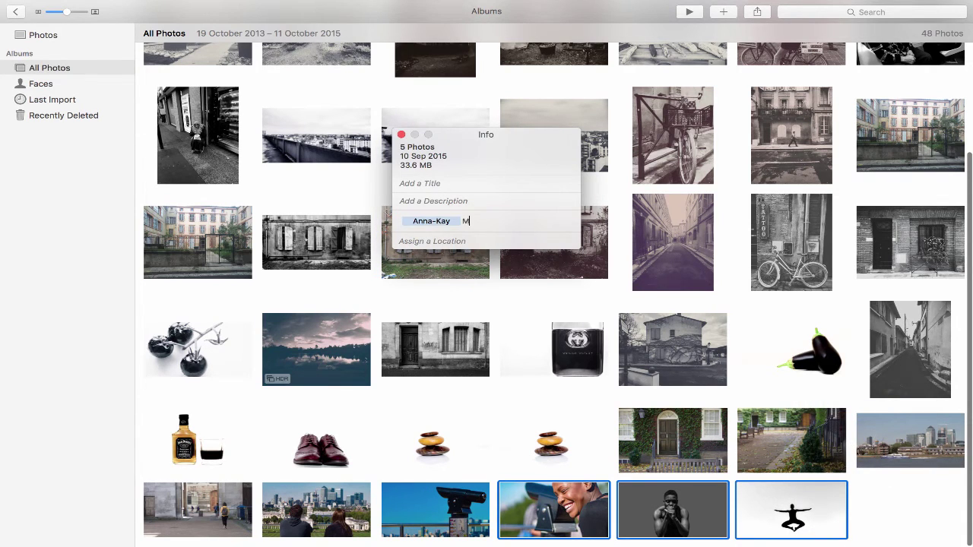
pyautogui.write('odel')
pyautogui.press('Return')
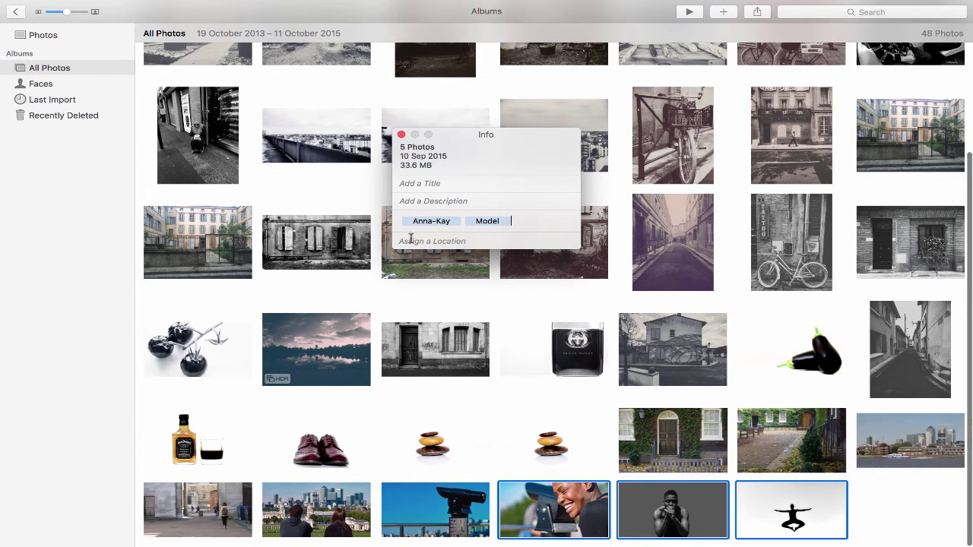
# Step: Create a smart album named after the model, with the condition Keyword is the model's name
pyautogui.click(401, 134)
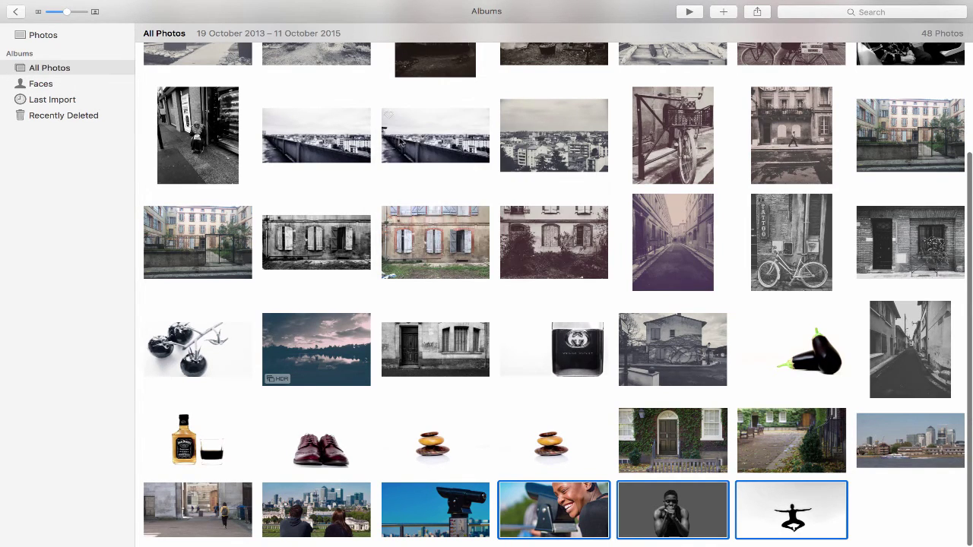
pyautogui.moveTo(83, 3)
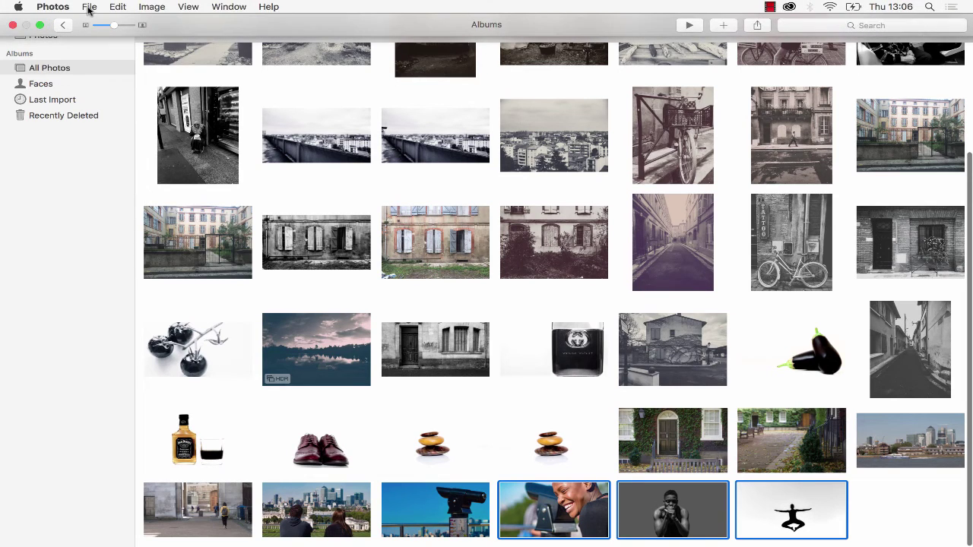
pyautogui.click(89, 8)
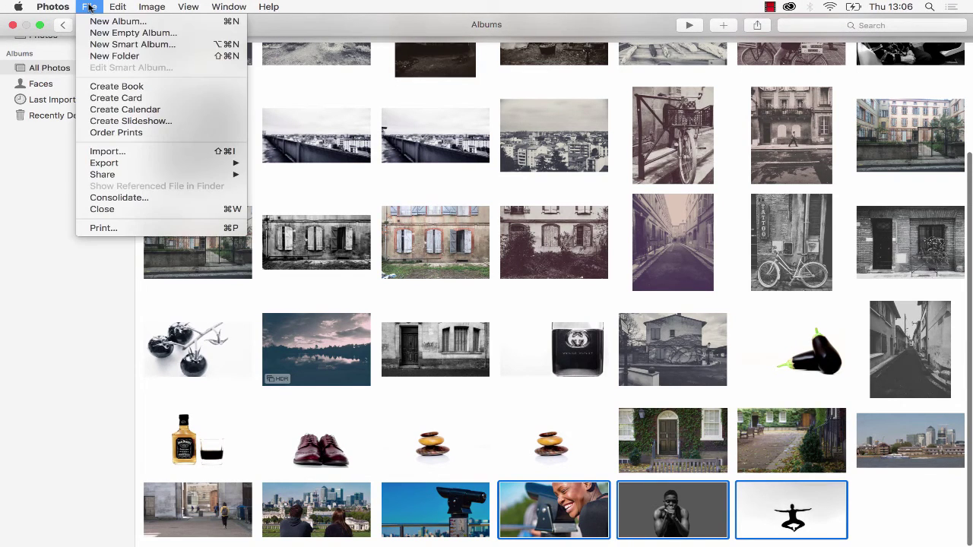
pyautogui.click(116, 45)
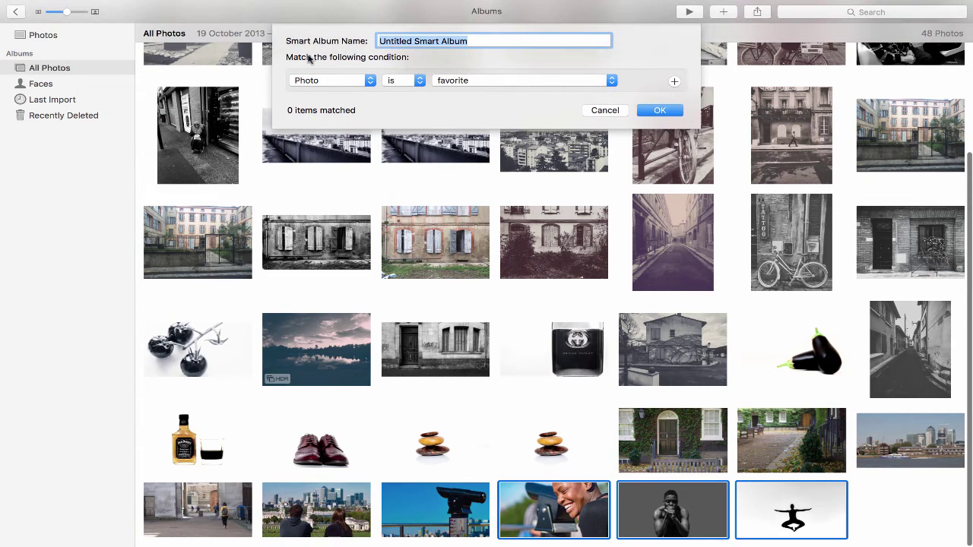
pyautogui.write('Anna_kay')
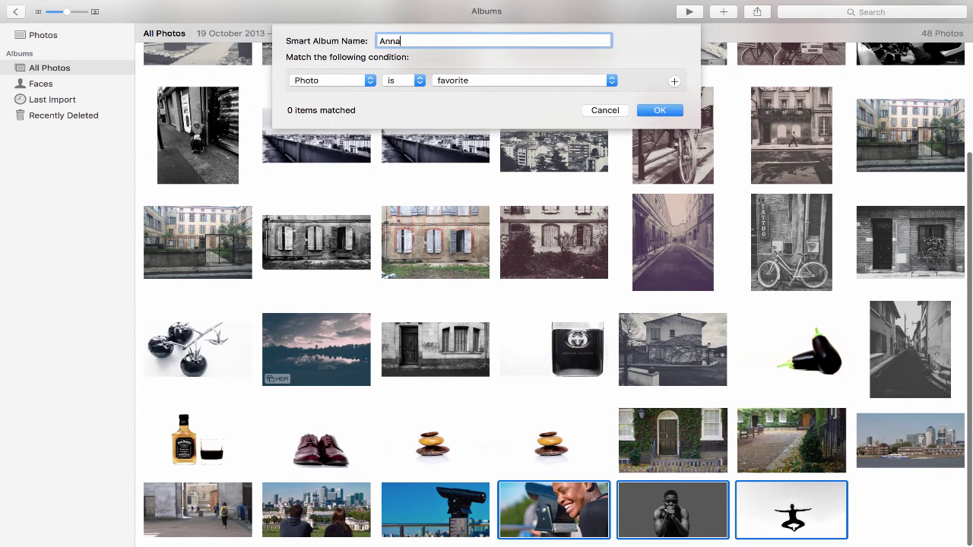
pyautogui.click(335, 80)
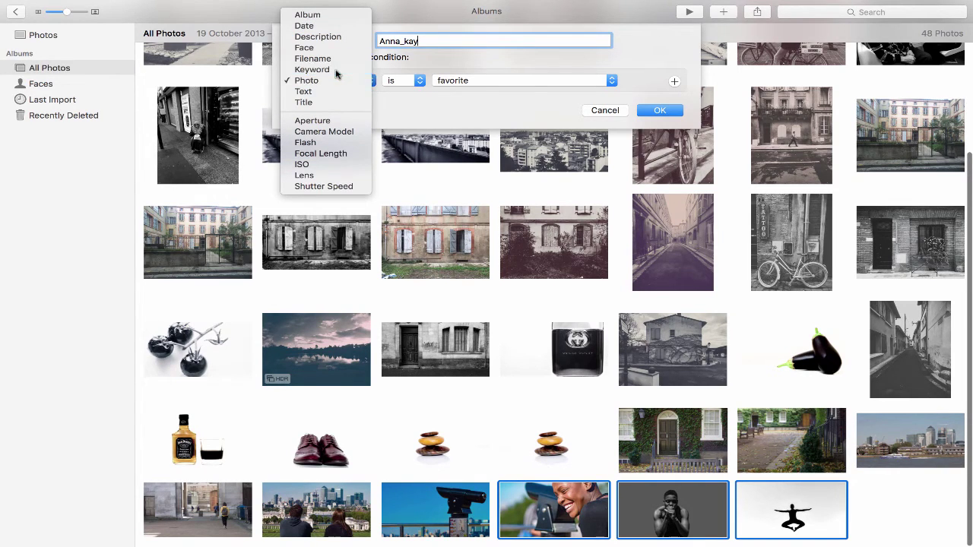
pyautogui.click(337, 70)
pyautogui.click(494, 86)
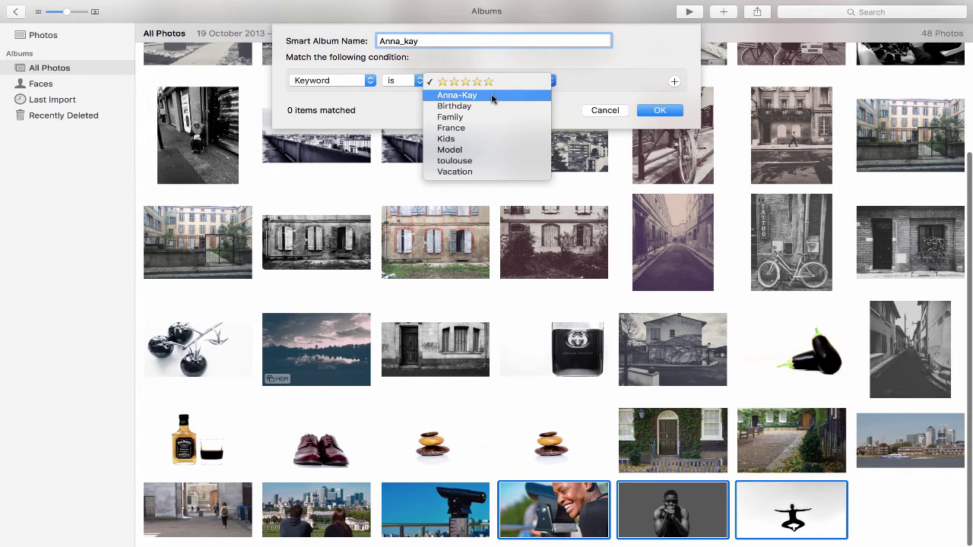
pyautogui.click(492, 95)
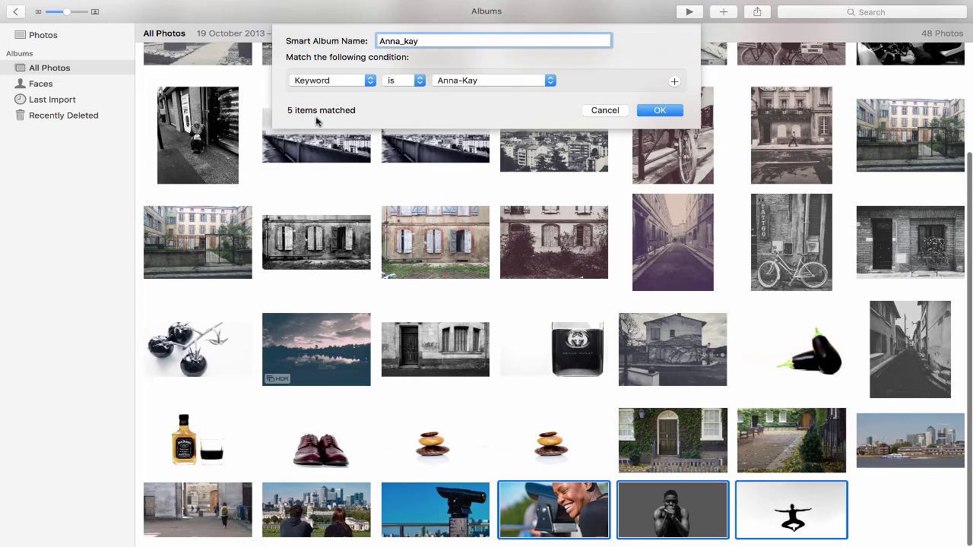
pyautogui.click(667, 110)
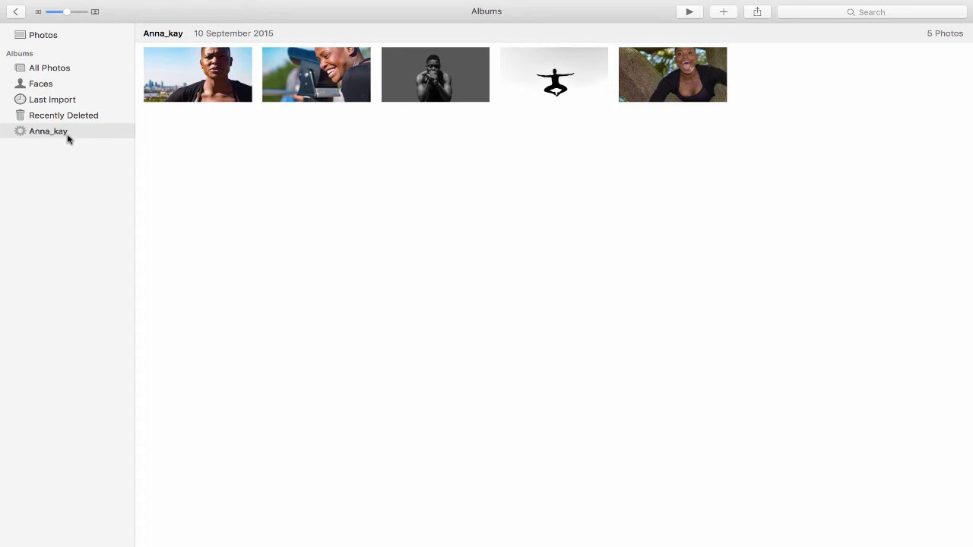
# Step: Select the two London skyline photos and the telescope photo, and open their Info panel
pyautogui.click(63, 72)
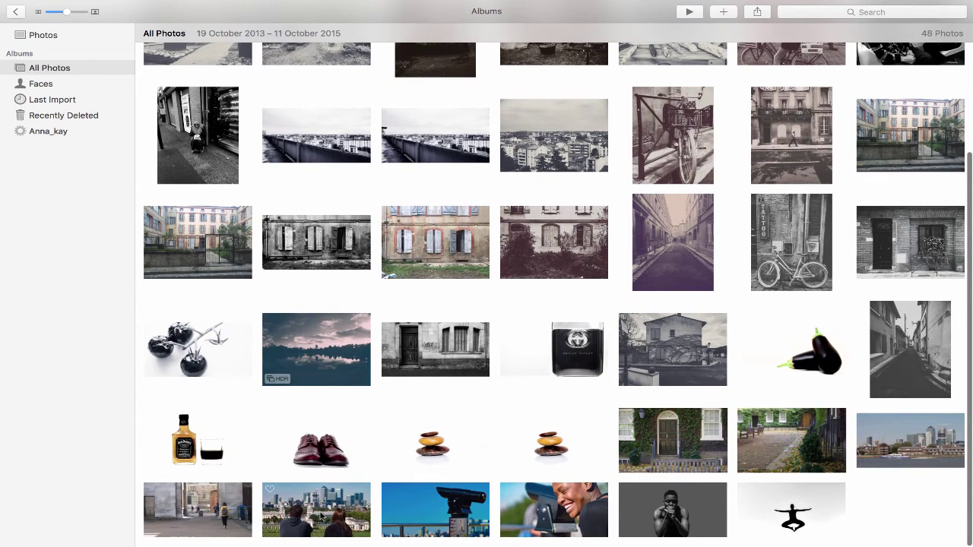
pyautogui.click(321, 516)
pyautogui.keyDown('super'); pyautogui.click(443, 501); pyautogui.keyUp('super')
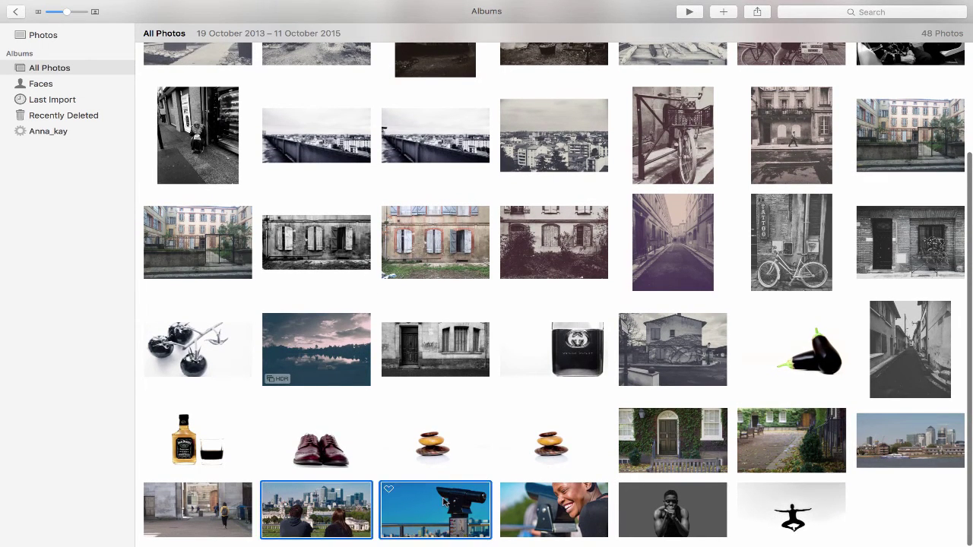
pyautogui.keyDown('super'); pyautogui.click(902, 448); pyautogui.keyUp('super')
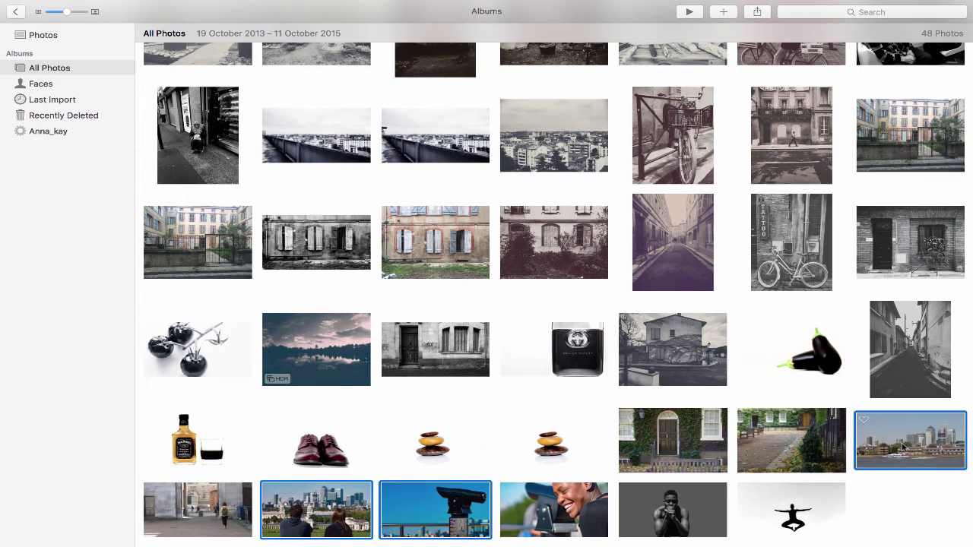
pyautogui.rightClick(902, 448)
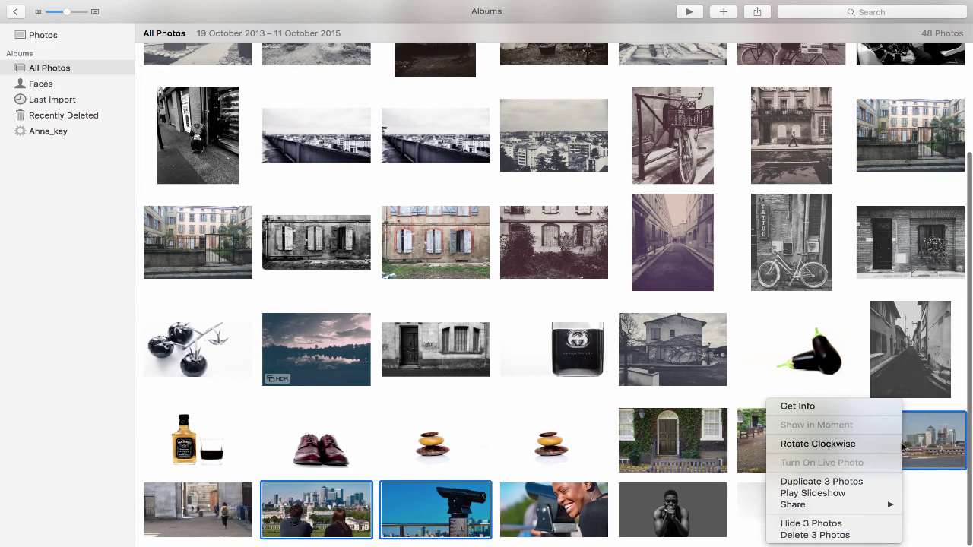
pyautogui.click(853, 409)
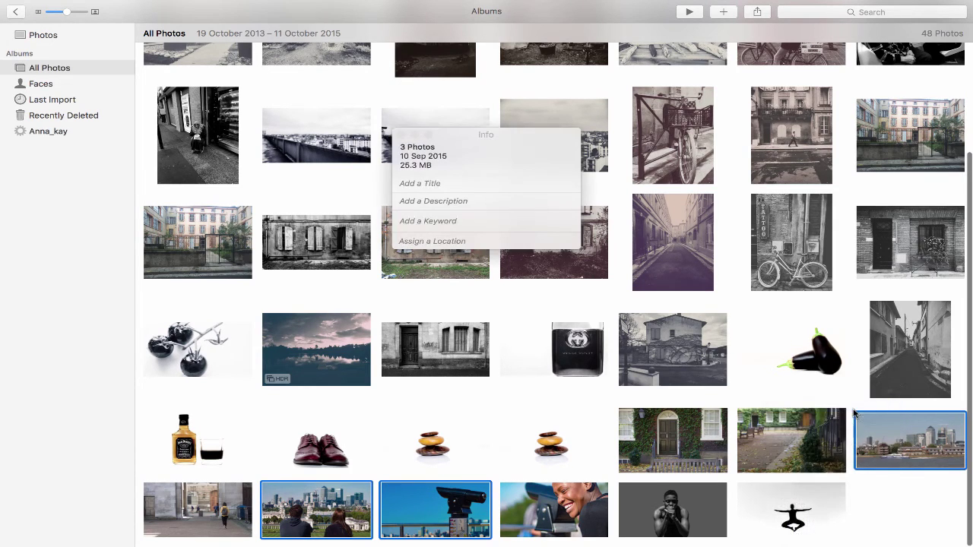
# Step: Give the three photos the five-star keyword via '5*', then close the Info panel
pyautogui.click(453, 225)
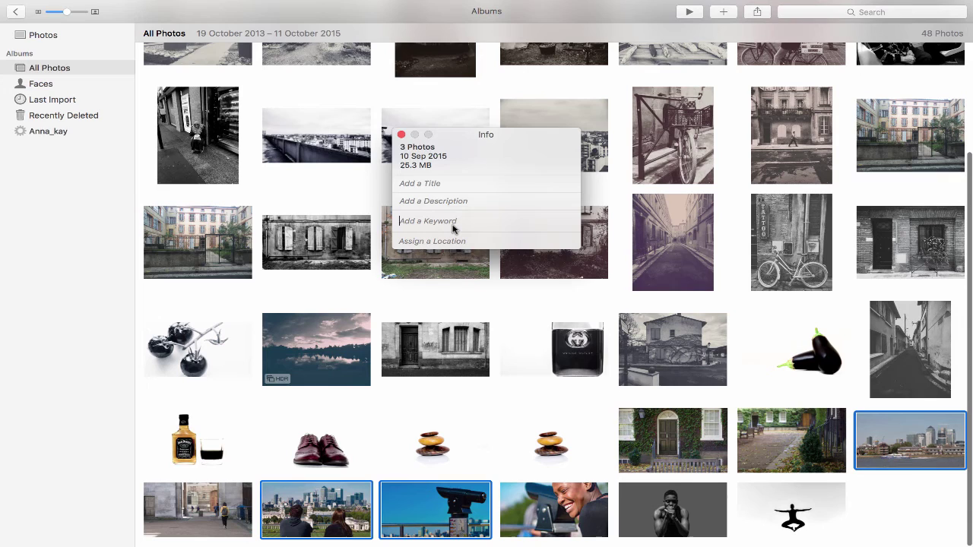
pyautogui.write('5*')
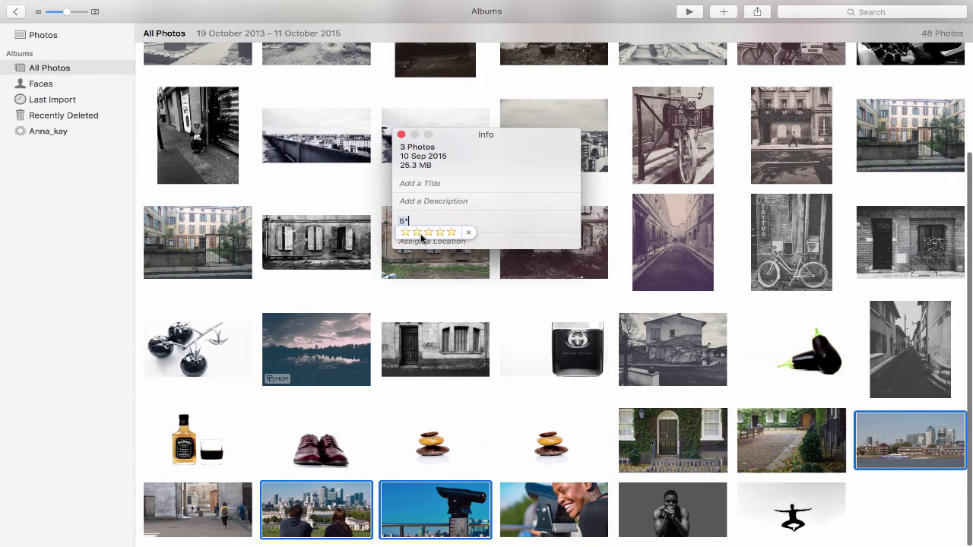
pyautogui.click(421, 237)
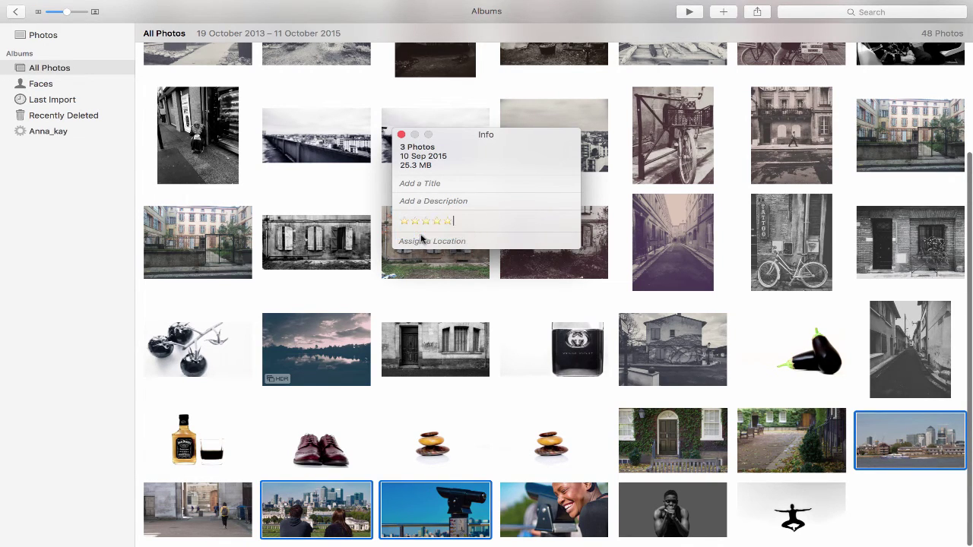
pyautogui.click(478, 222)
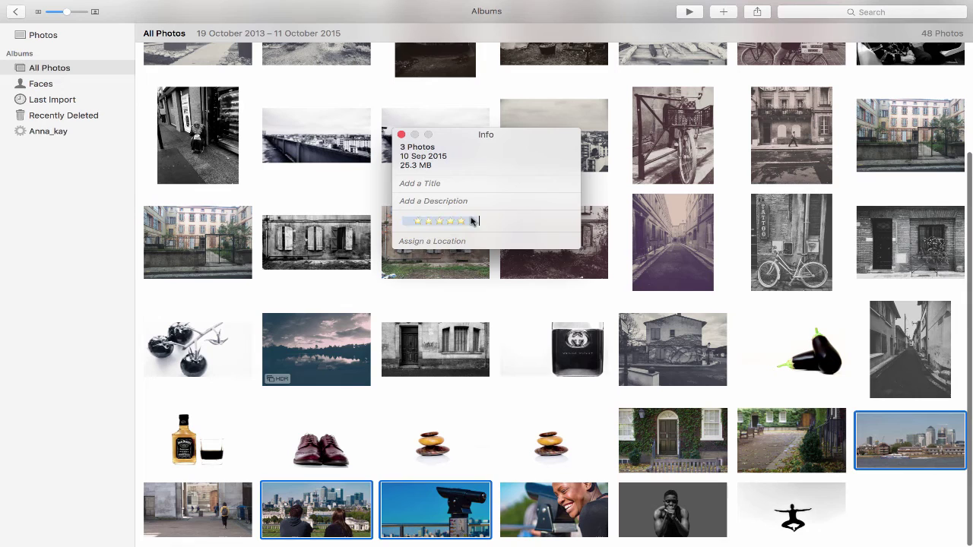
pyautogui.click(401, 135)
# Step: Create a five-star-named smart album with the condition Keyword is ★★★★★
pyautogui.moveTo(111, 3)
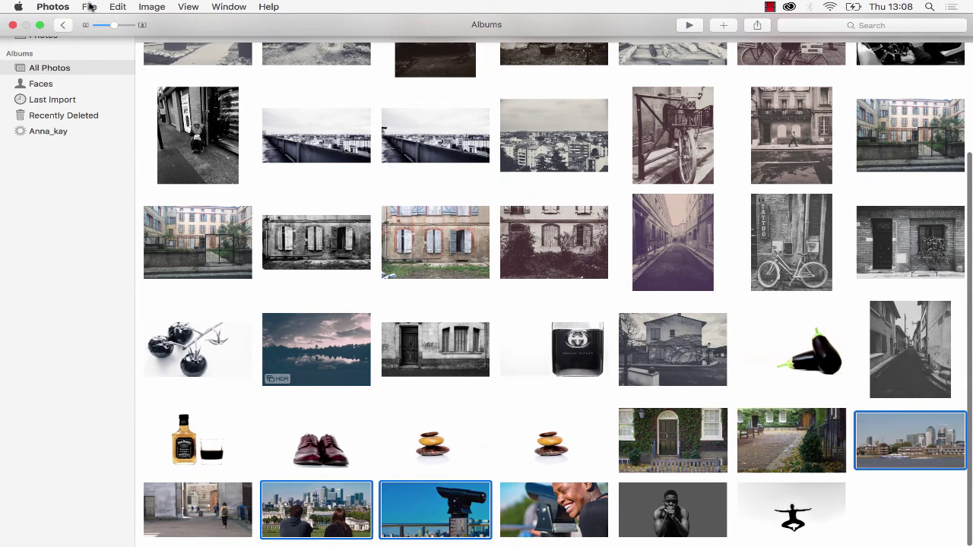
pyautogui.click(89, 7)
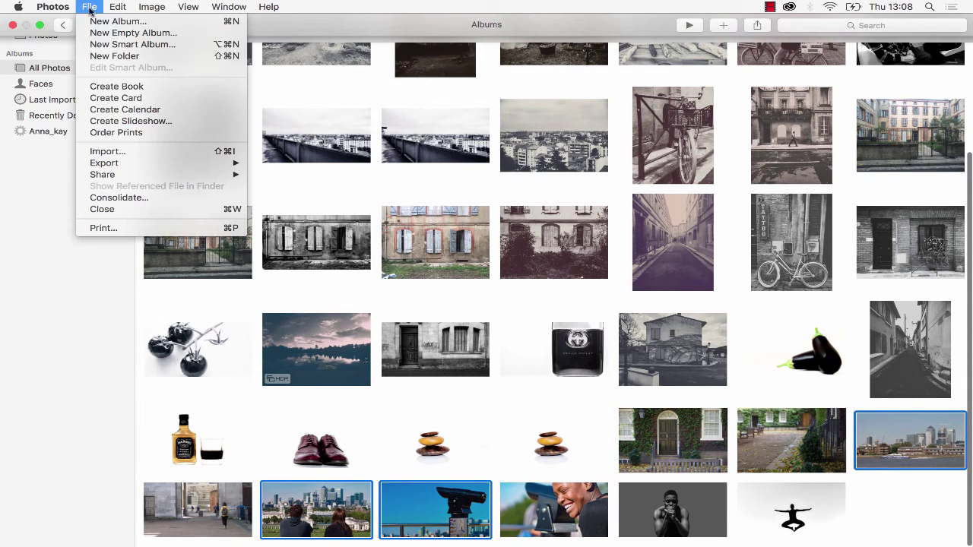
pyautogui.click(122, 49)
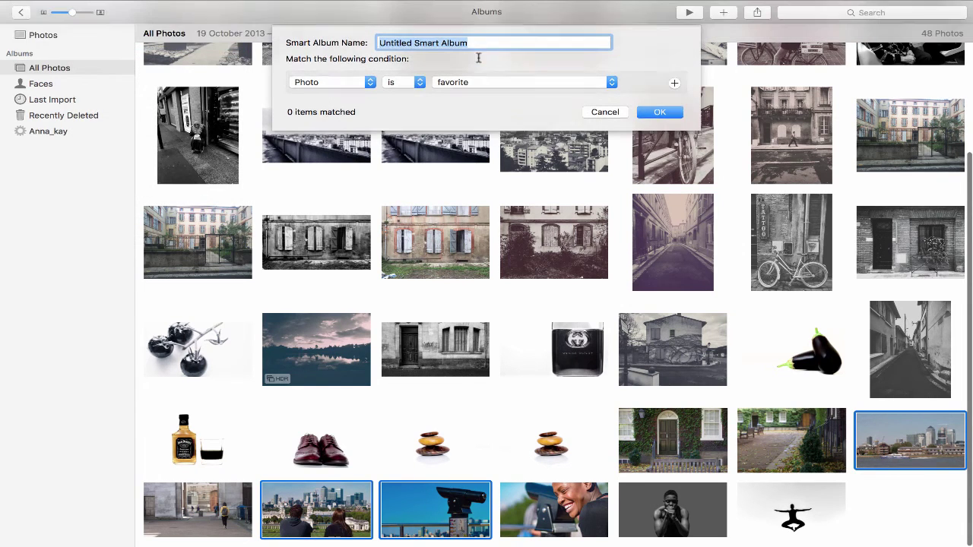
pyautogui.write('5*')
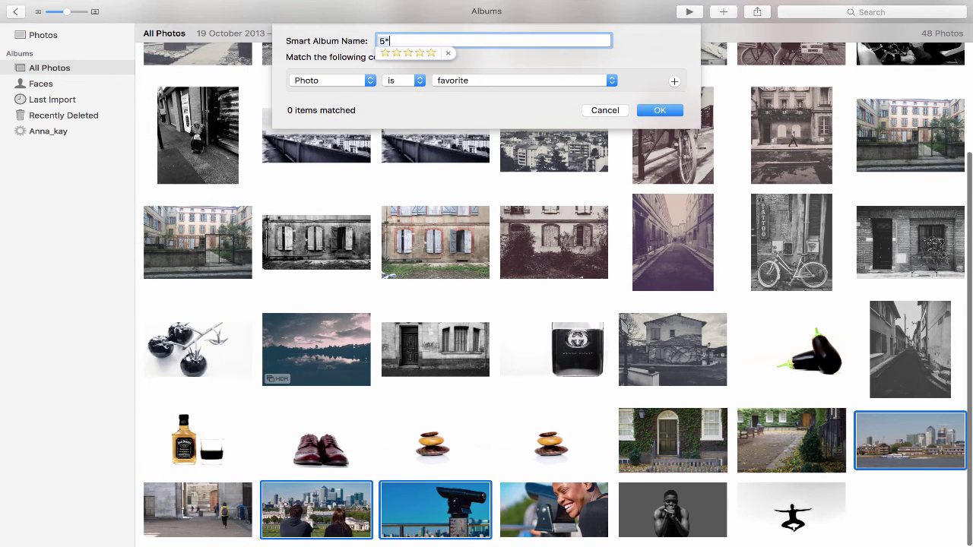
pyautogui.click(421, 54)
pyautogui.click(340, 80)
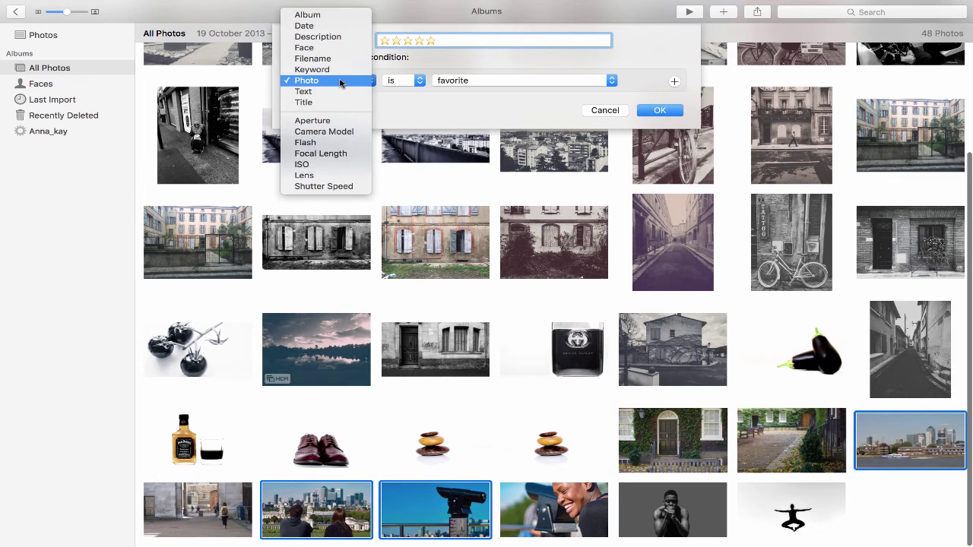
pyautogui.click(339, 69)
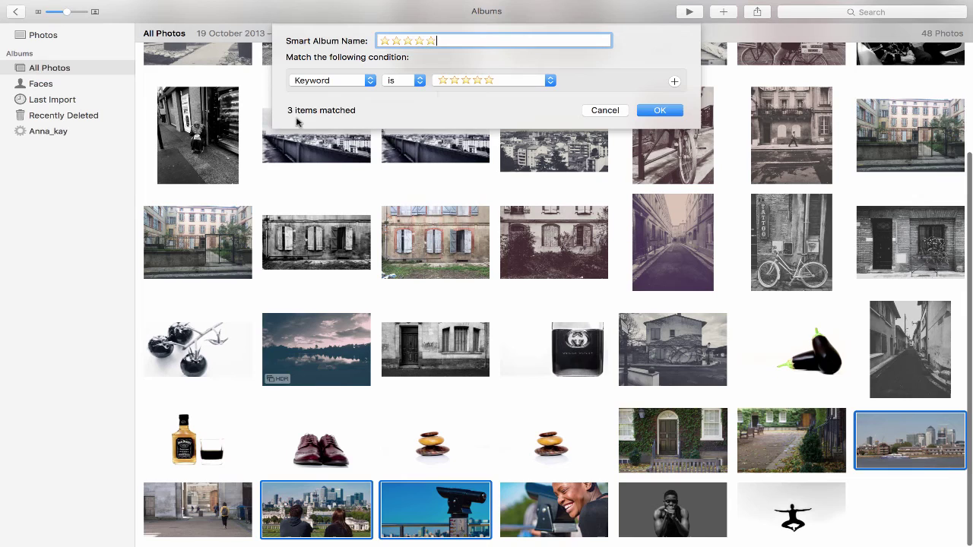
pyautogui.click(659, 110)
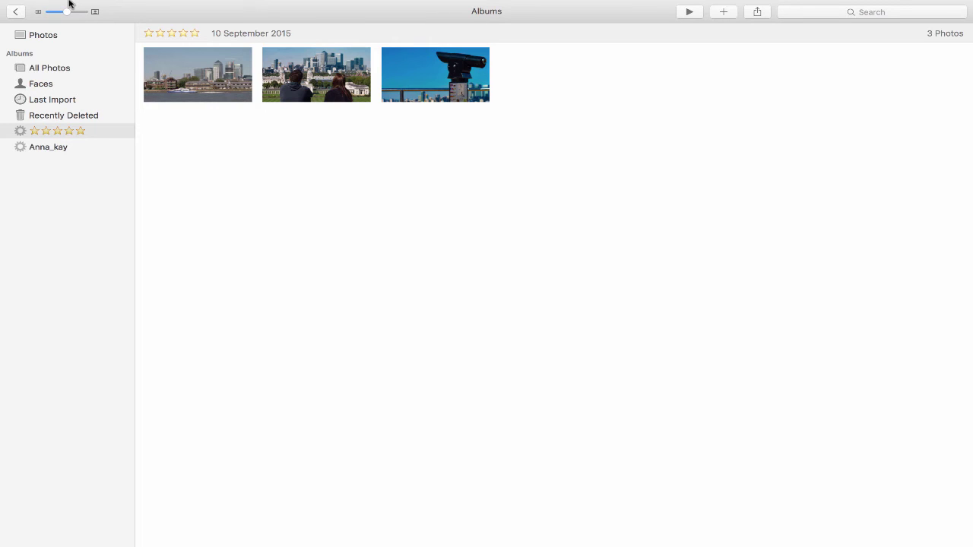
pyautogui.moveTo(139, 2)
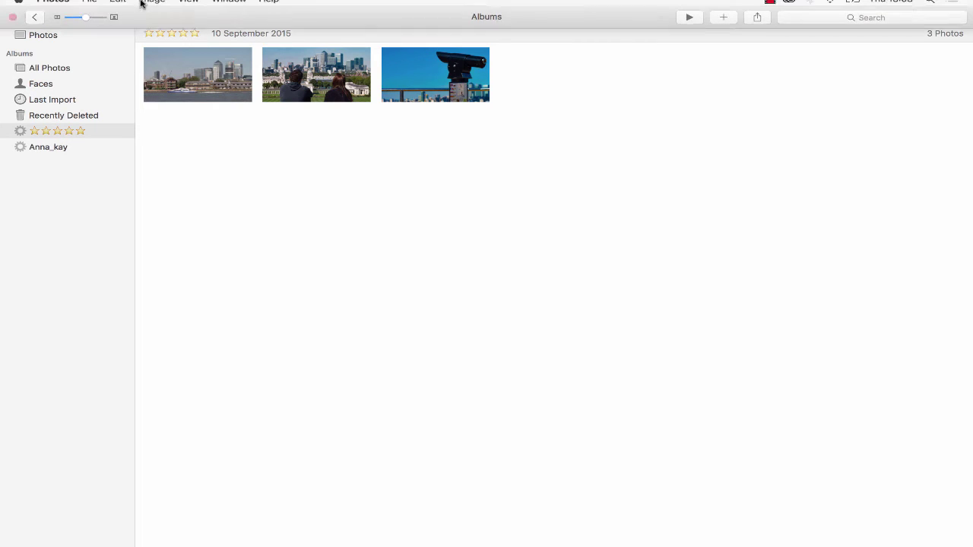
pyautogui.click(87, 6)
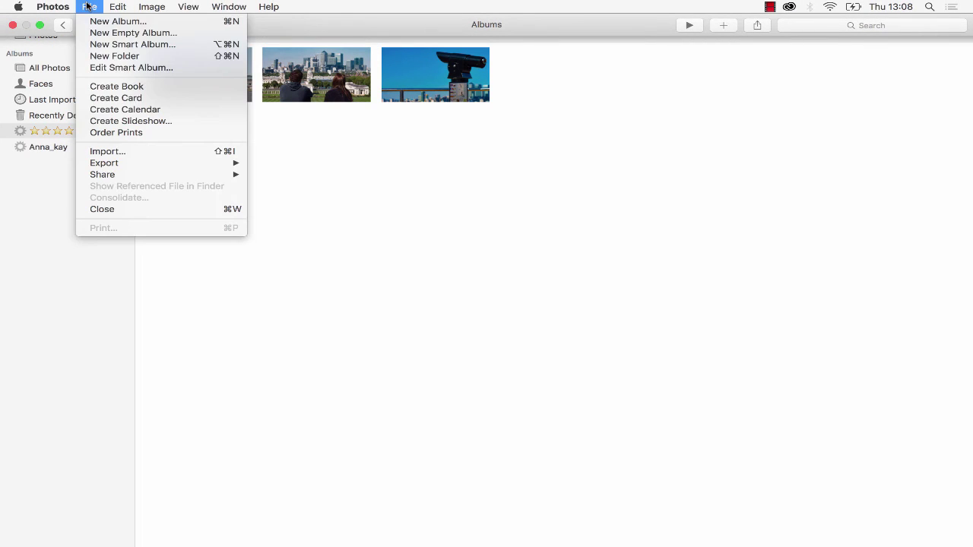
pyautogui.click(106, 44)
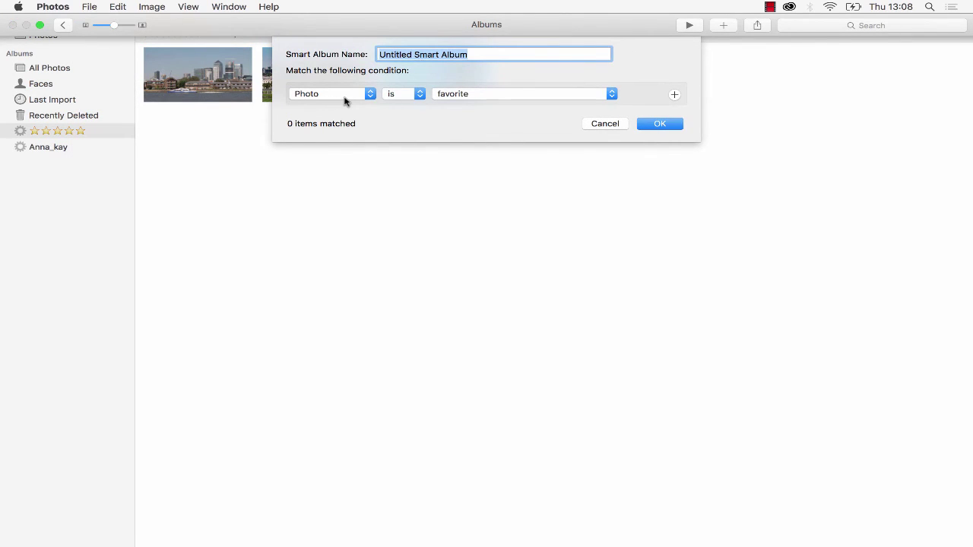
pyautogui.click(344, 93)
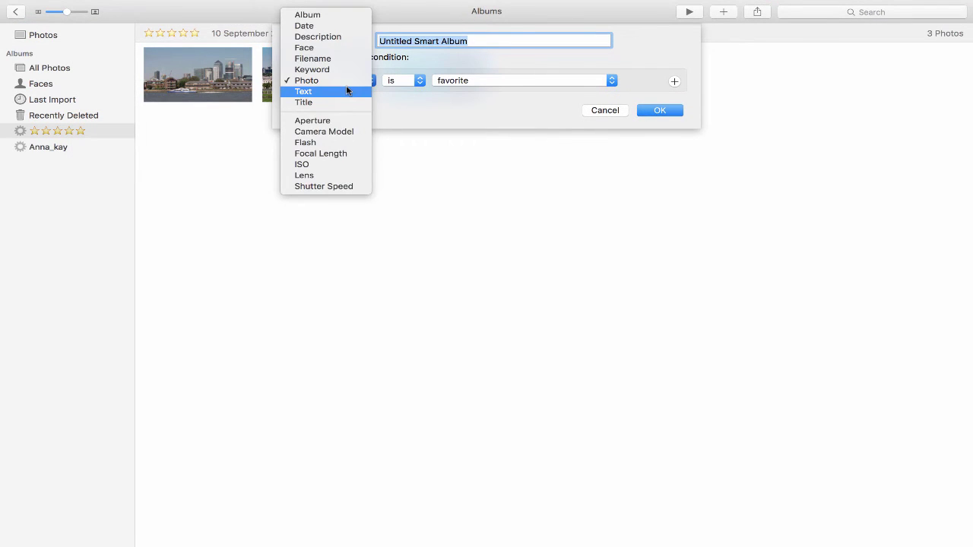
pyautogui.click(355, 132)
pyautogui.click(562, 79)
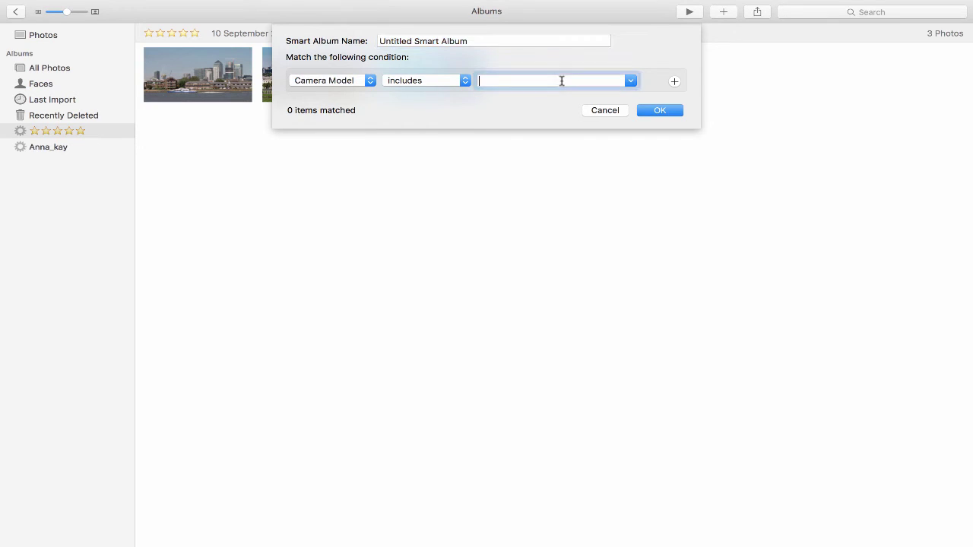
pyautogui.click(441, 79)
pyautogui.click(429, 109)
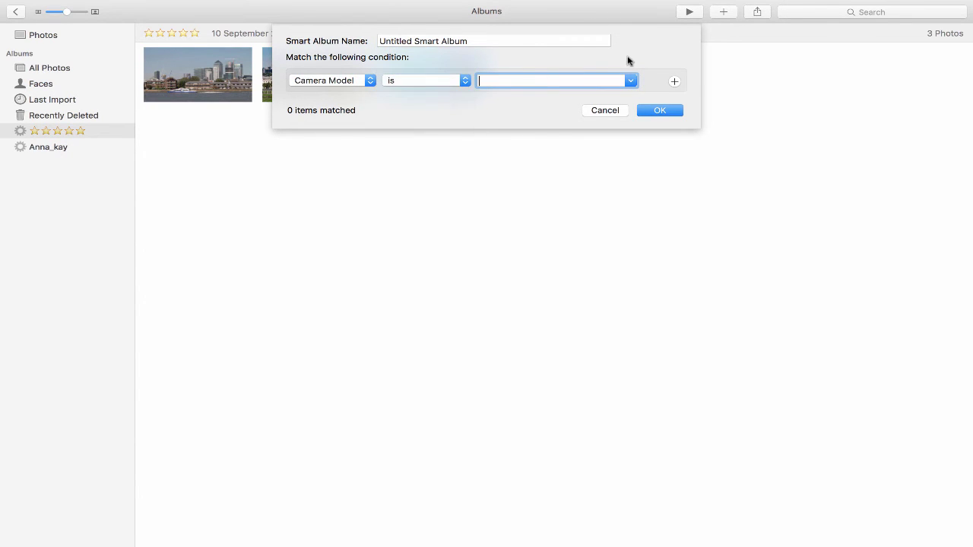
pyautogui.click(630, 80)
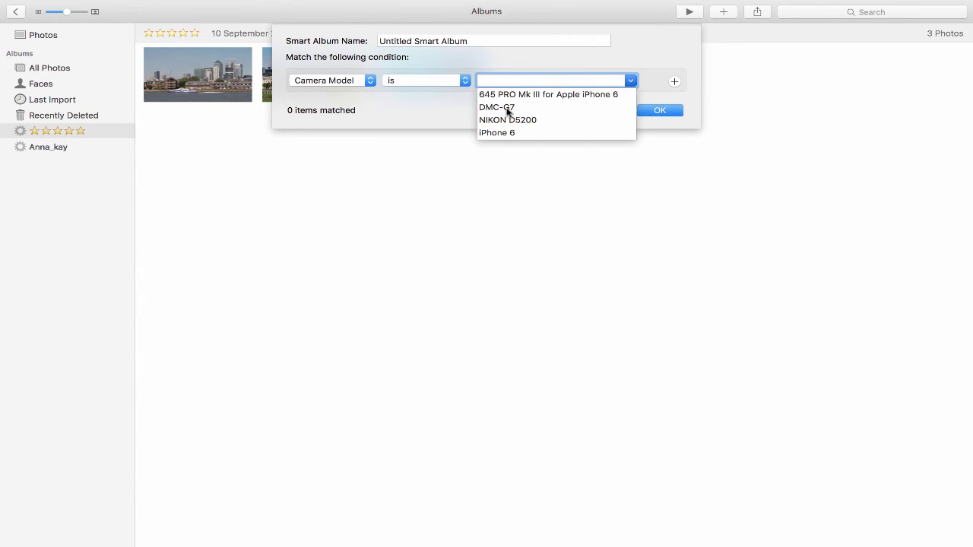
pyautogui.click(505, 108)
pyautogui.click(631, 81)
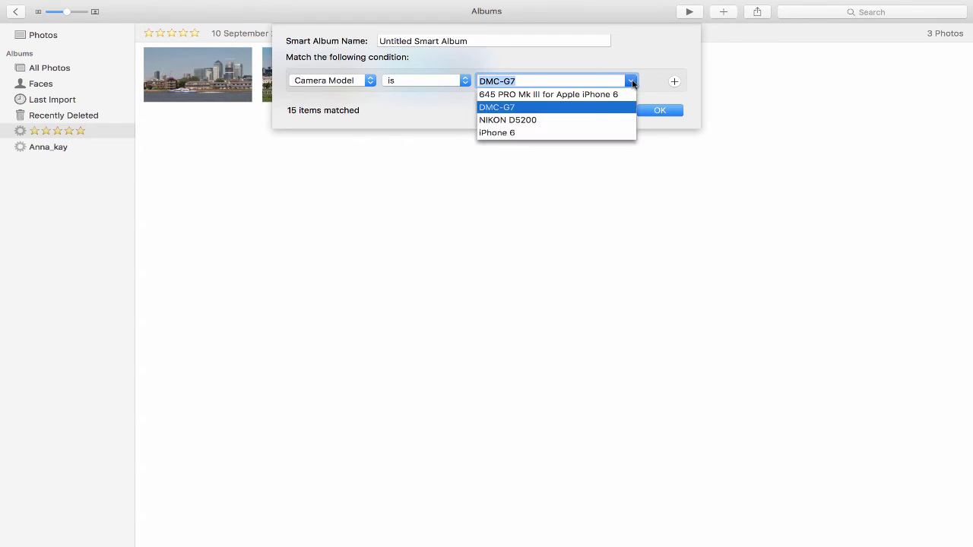
pyautogui.click(514, 133)
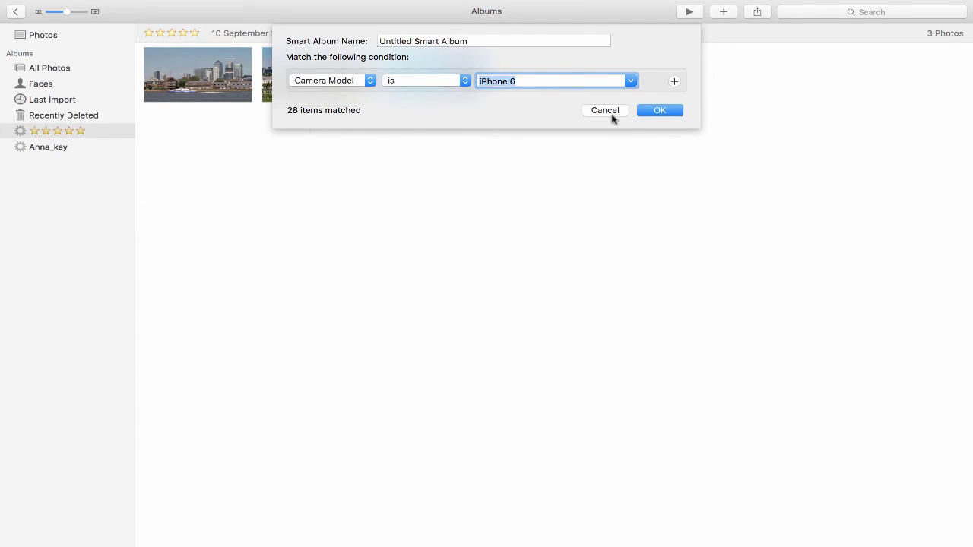
pyautogui.click(353, 83)
pyautogui.moveTo(334, 6)
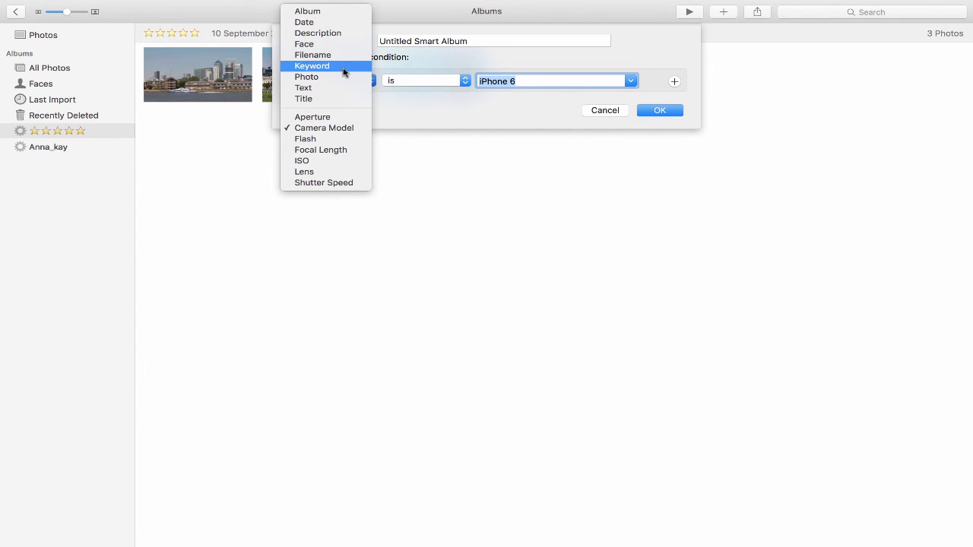
pyautogui.click(455, 111)
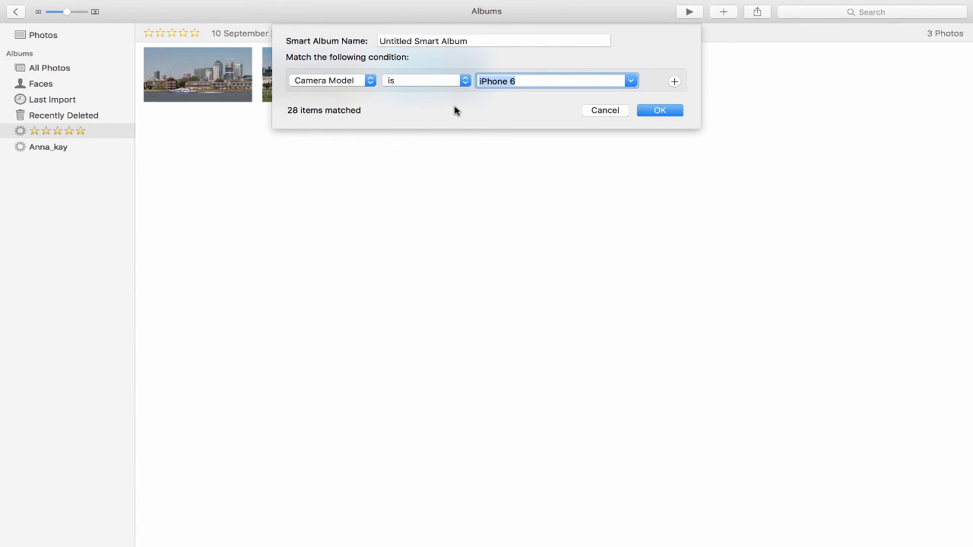
pyautogui.click(600, 111)
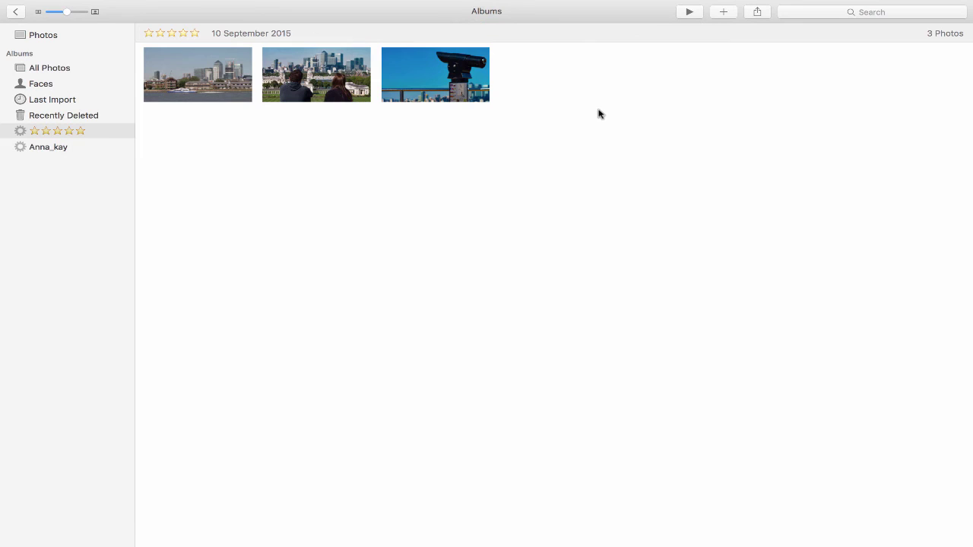